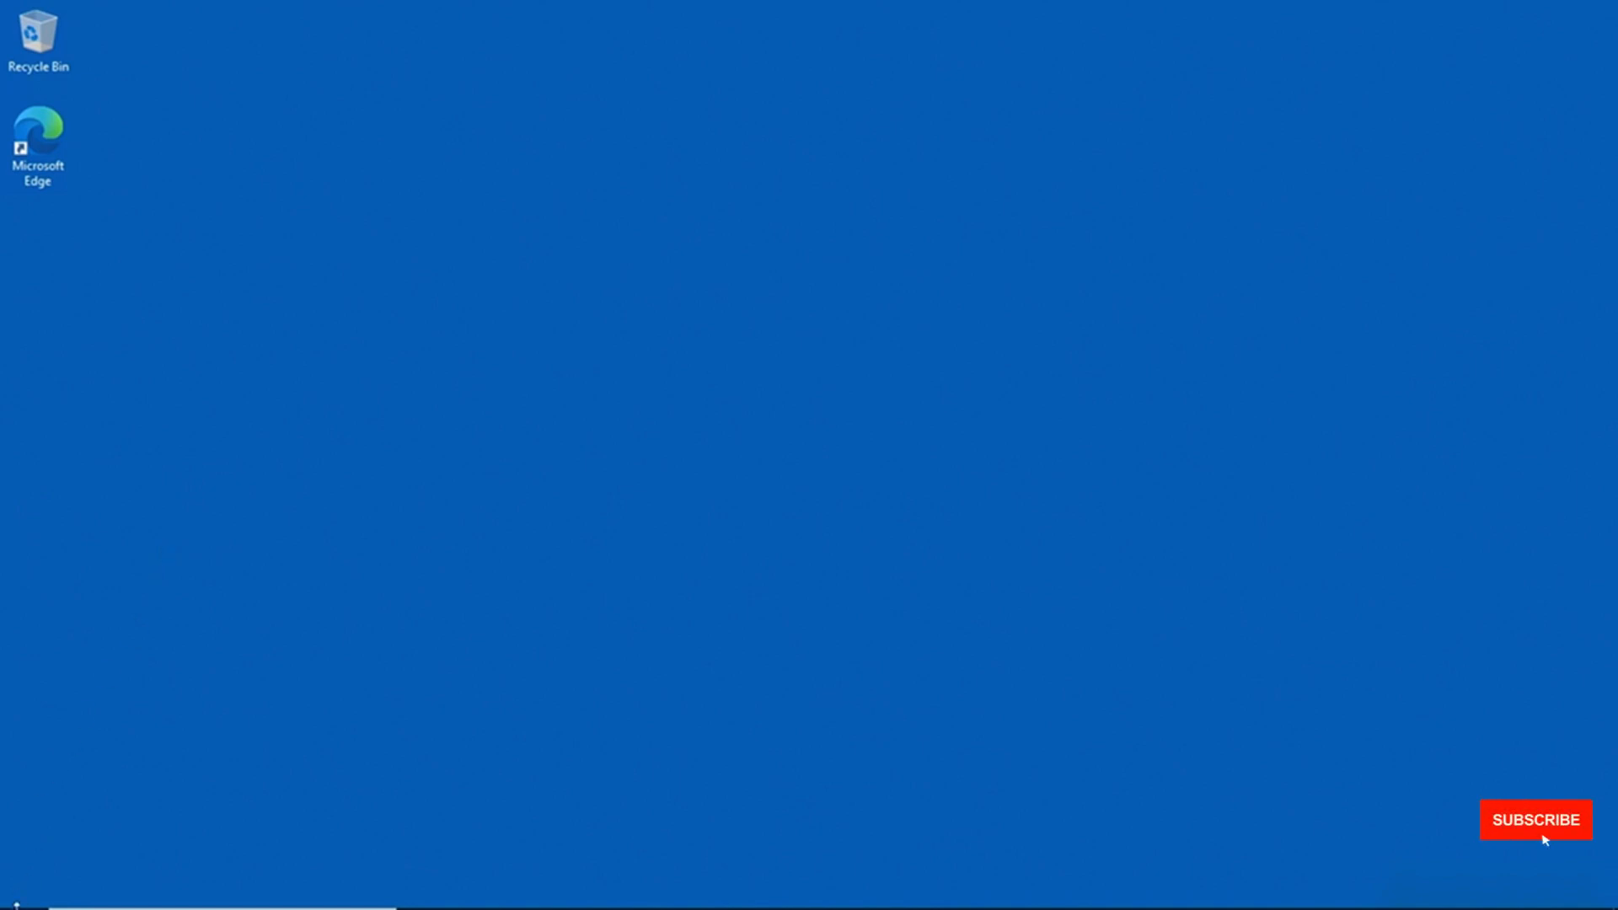
# Step: Run the control command to open Control Panel and go to the network adapter settings
pyautogui.rightClick(22, 893)
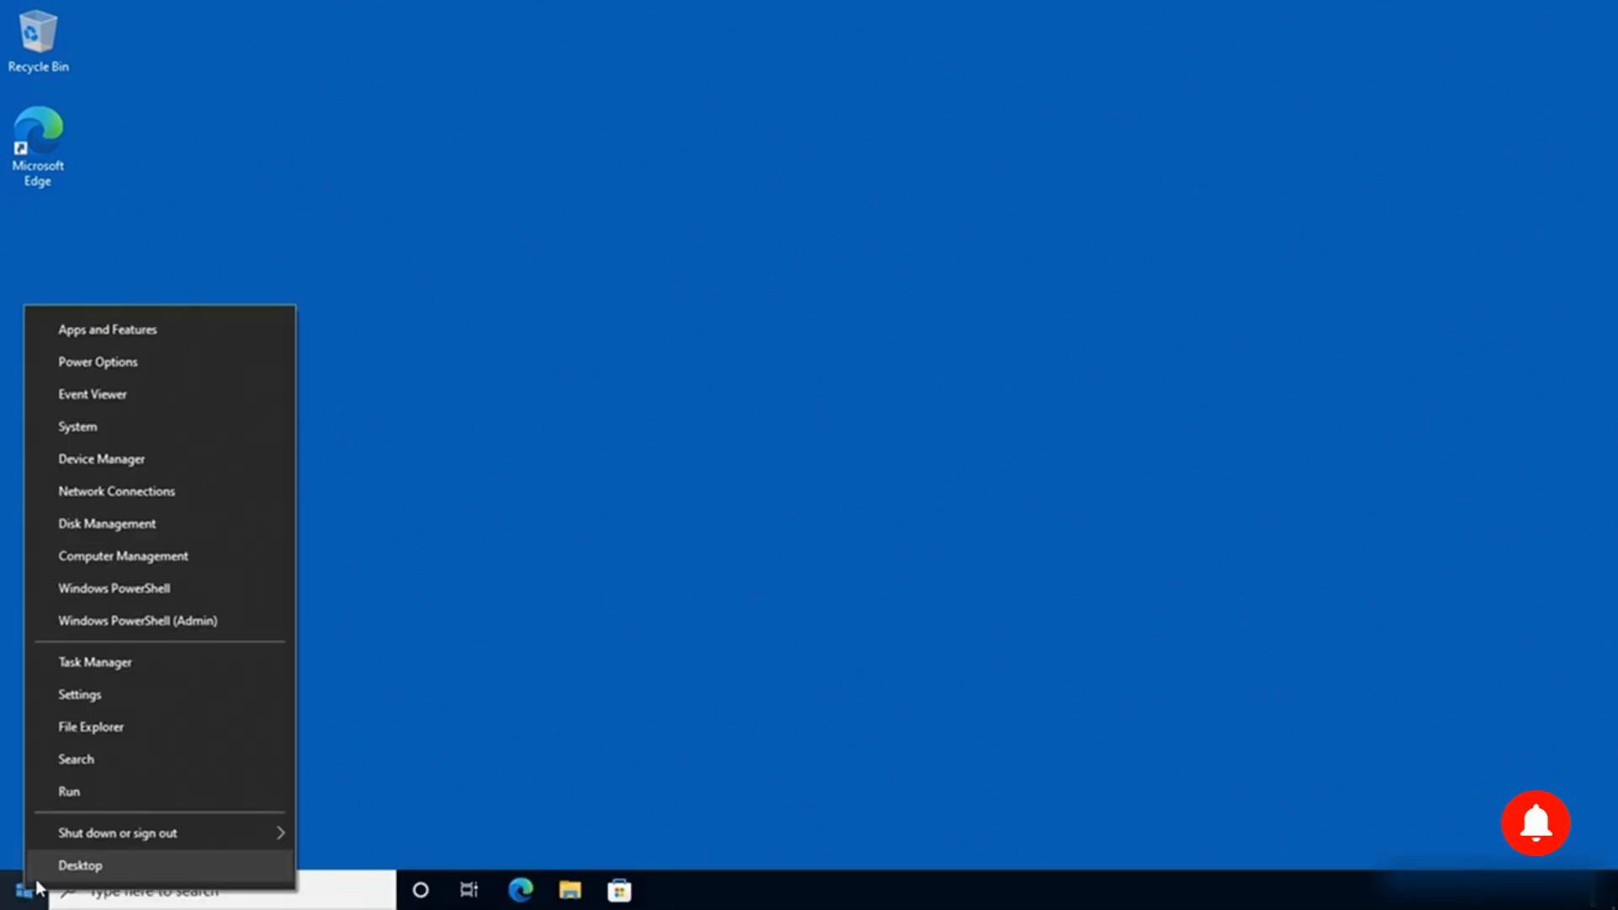
pyautogui.click(100, 784)
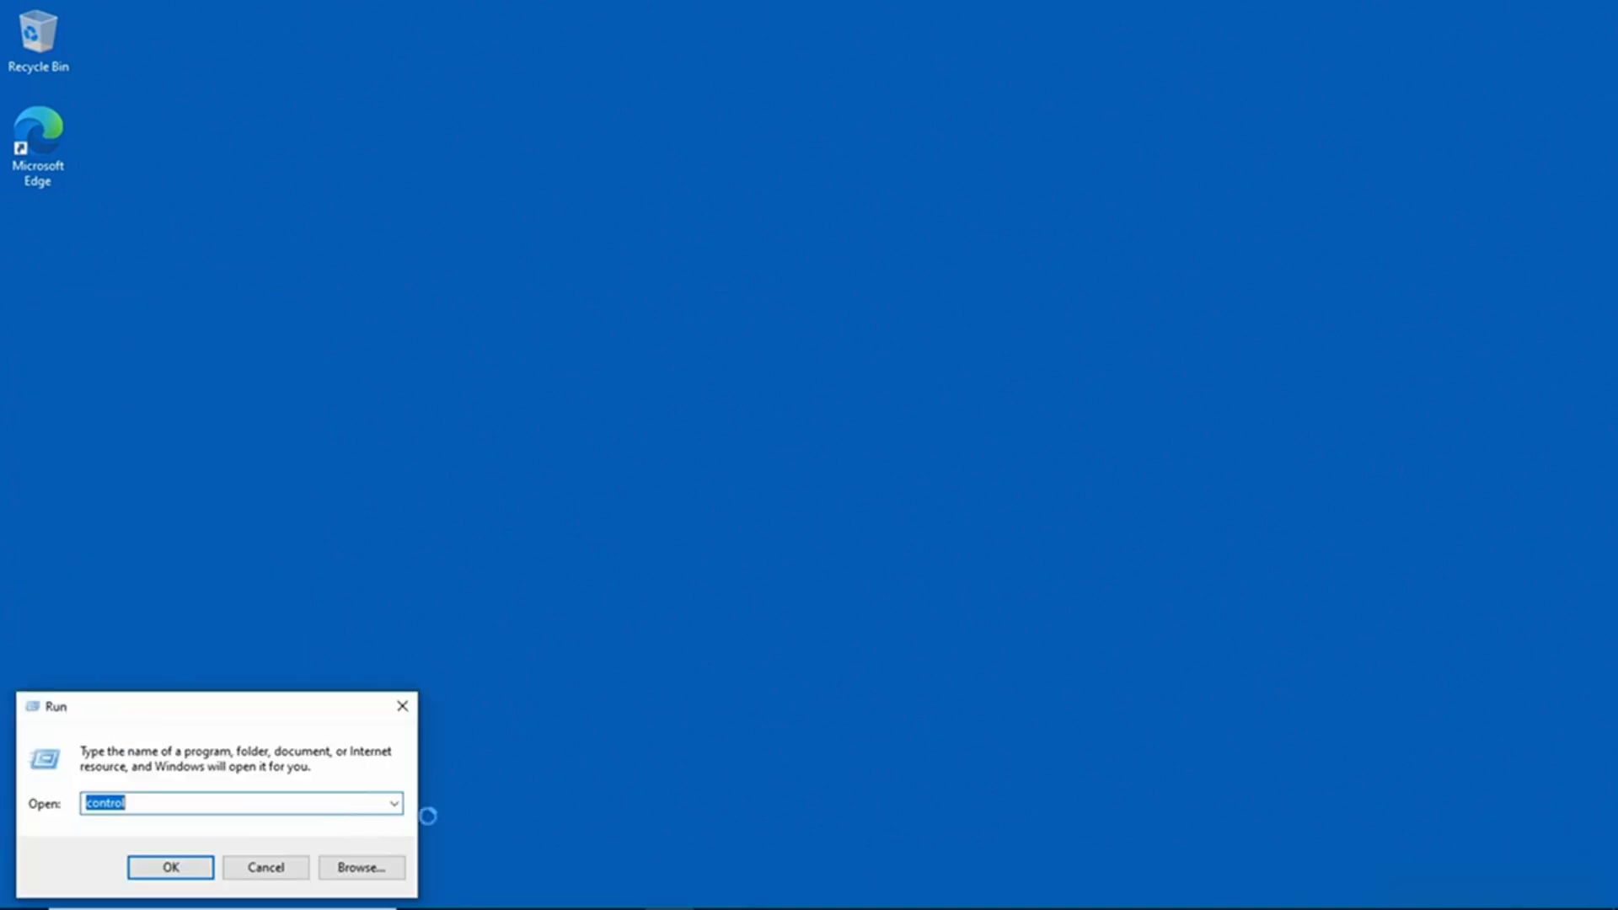
pyautogui.click(177, 868)
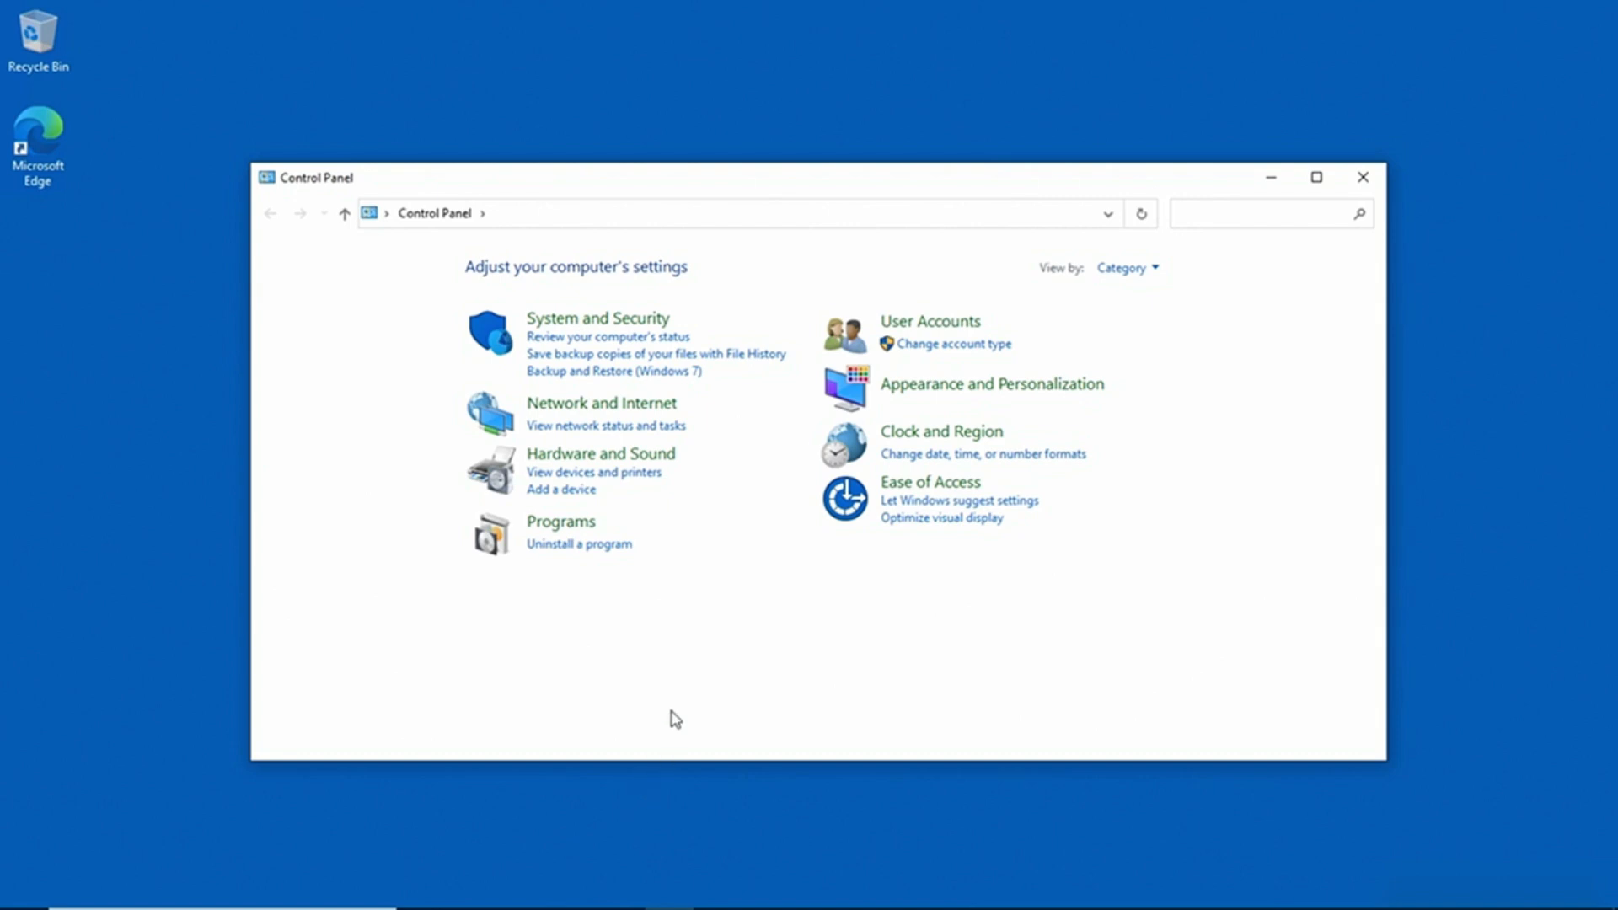
pyautogui.click(638, 409)
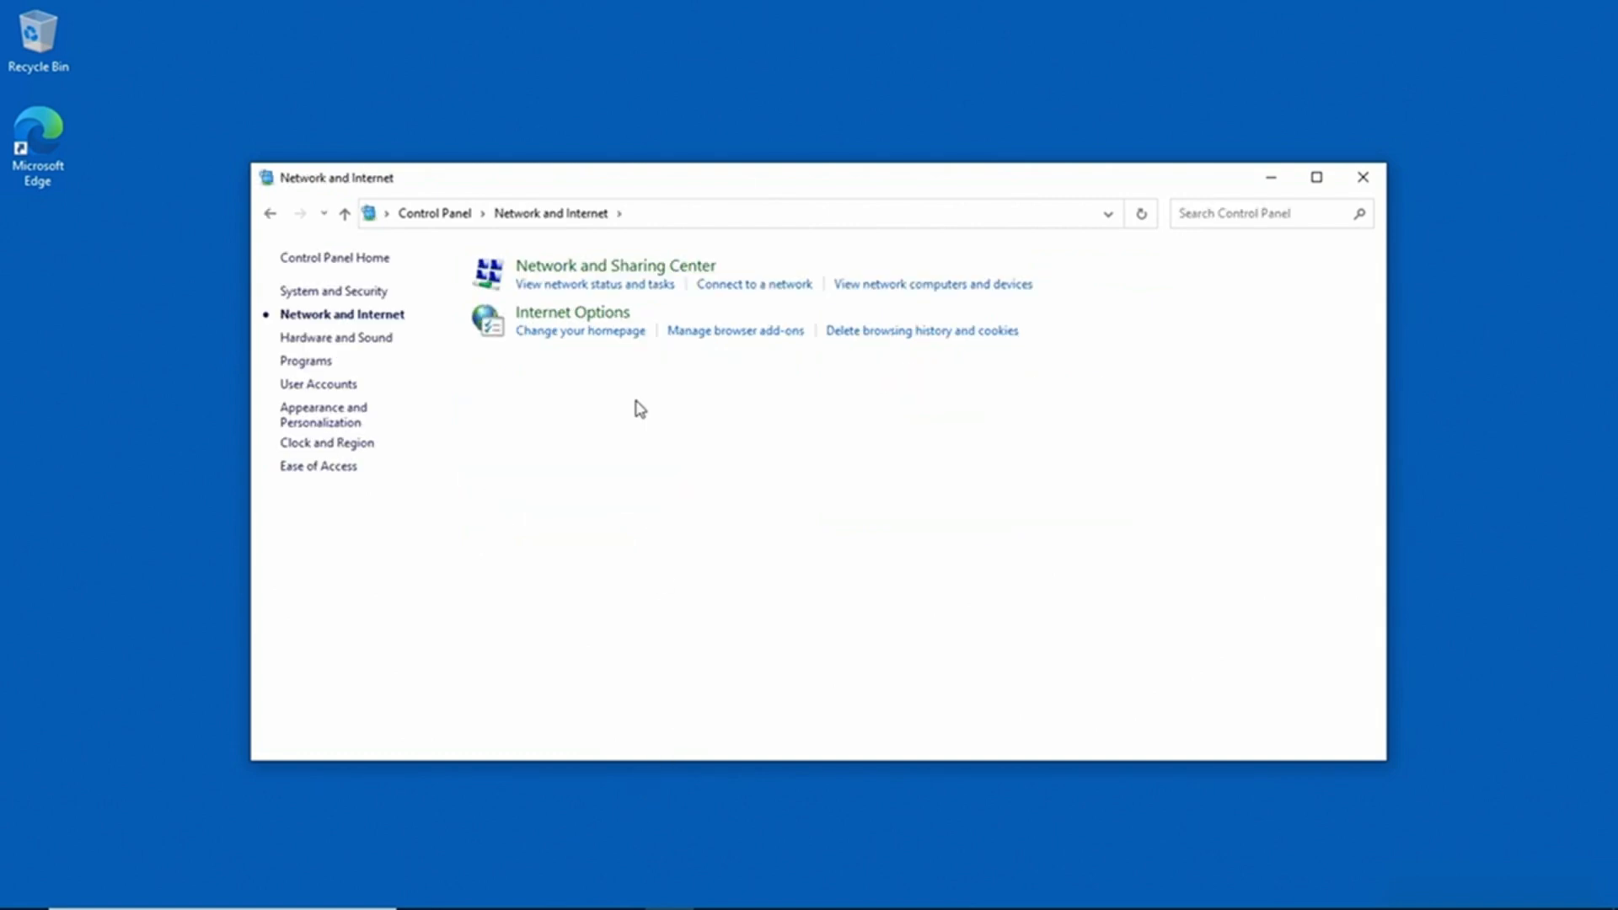
pyautogui.click(643, 267)
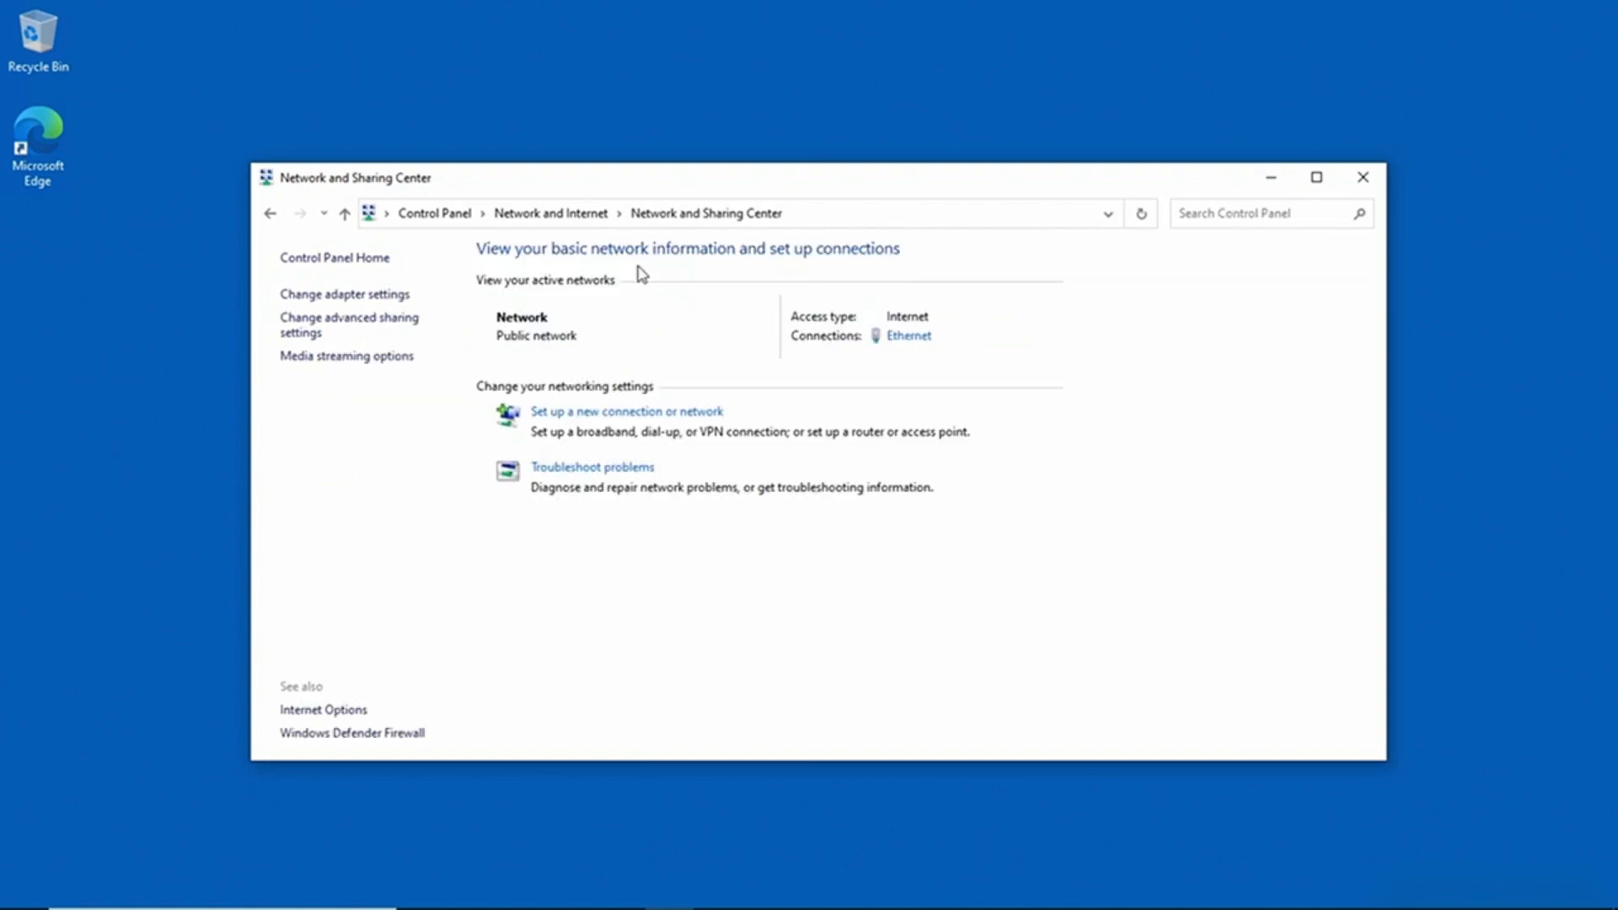
pyautogui.click(355, 298)
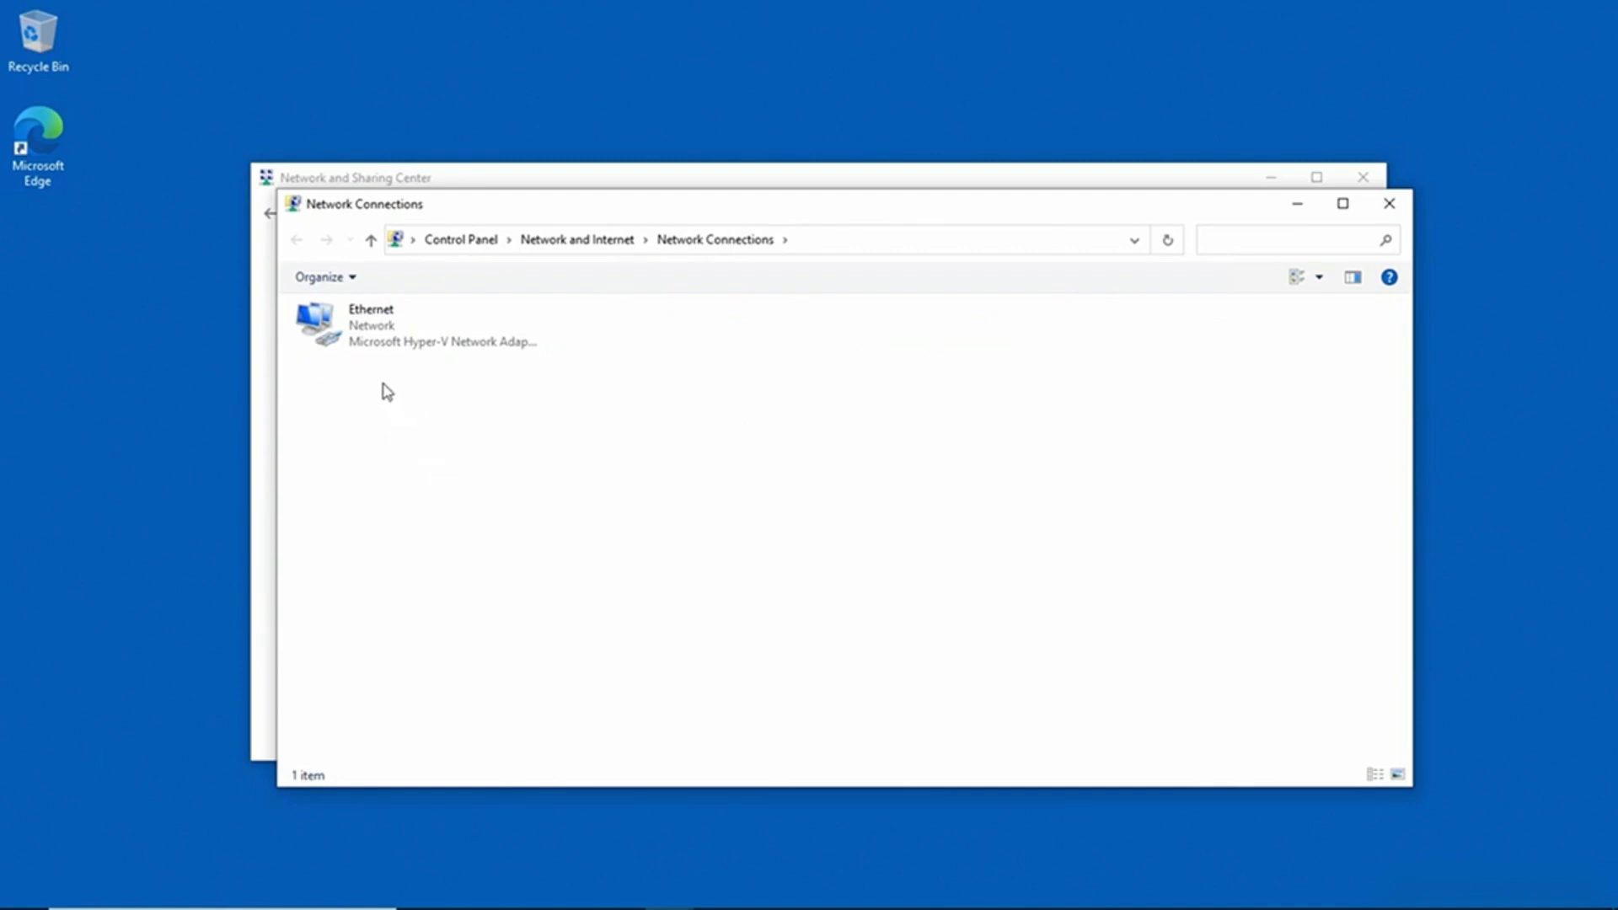
# Step: Check the Internet Protocol Version 4 (TCP/IPv4) properties of the Ethernet adapter and close them without changes
pyautogui.click(379, 347)
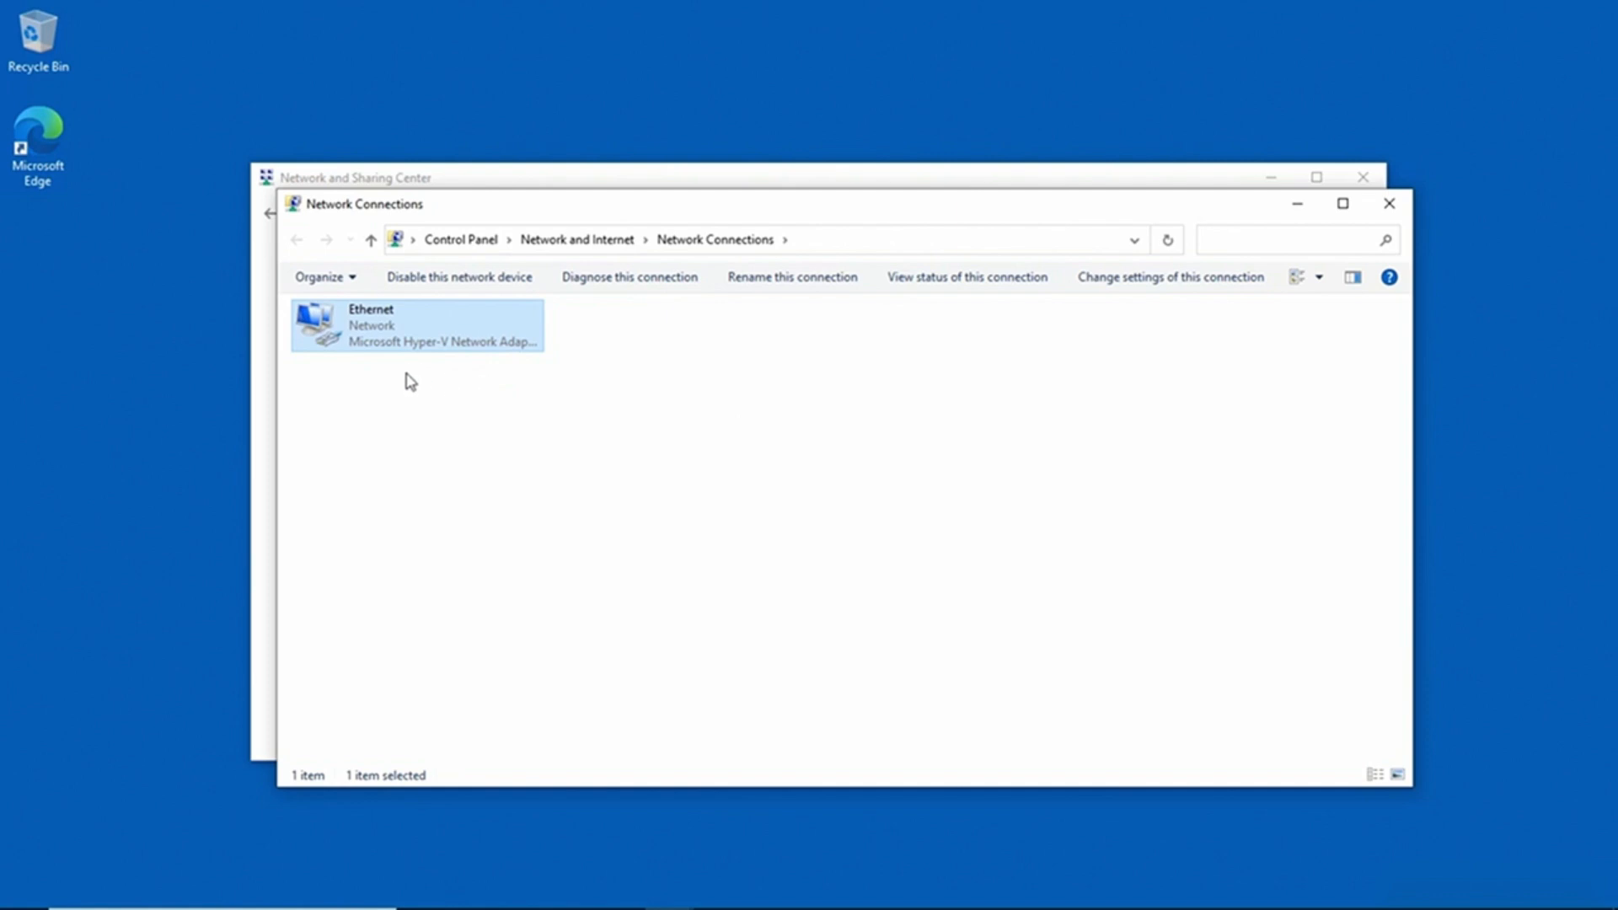
pyautogui.rightClick(374, 343)
pyautogui.click(452, 534)
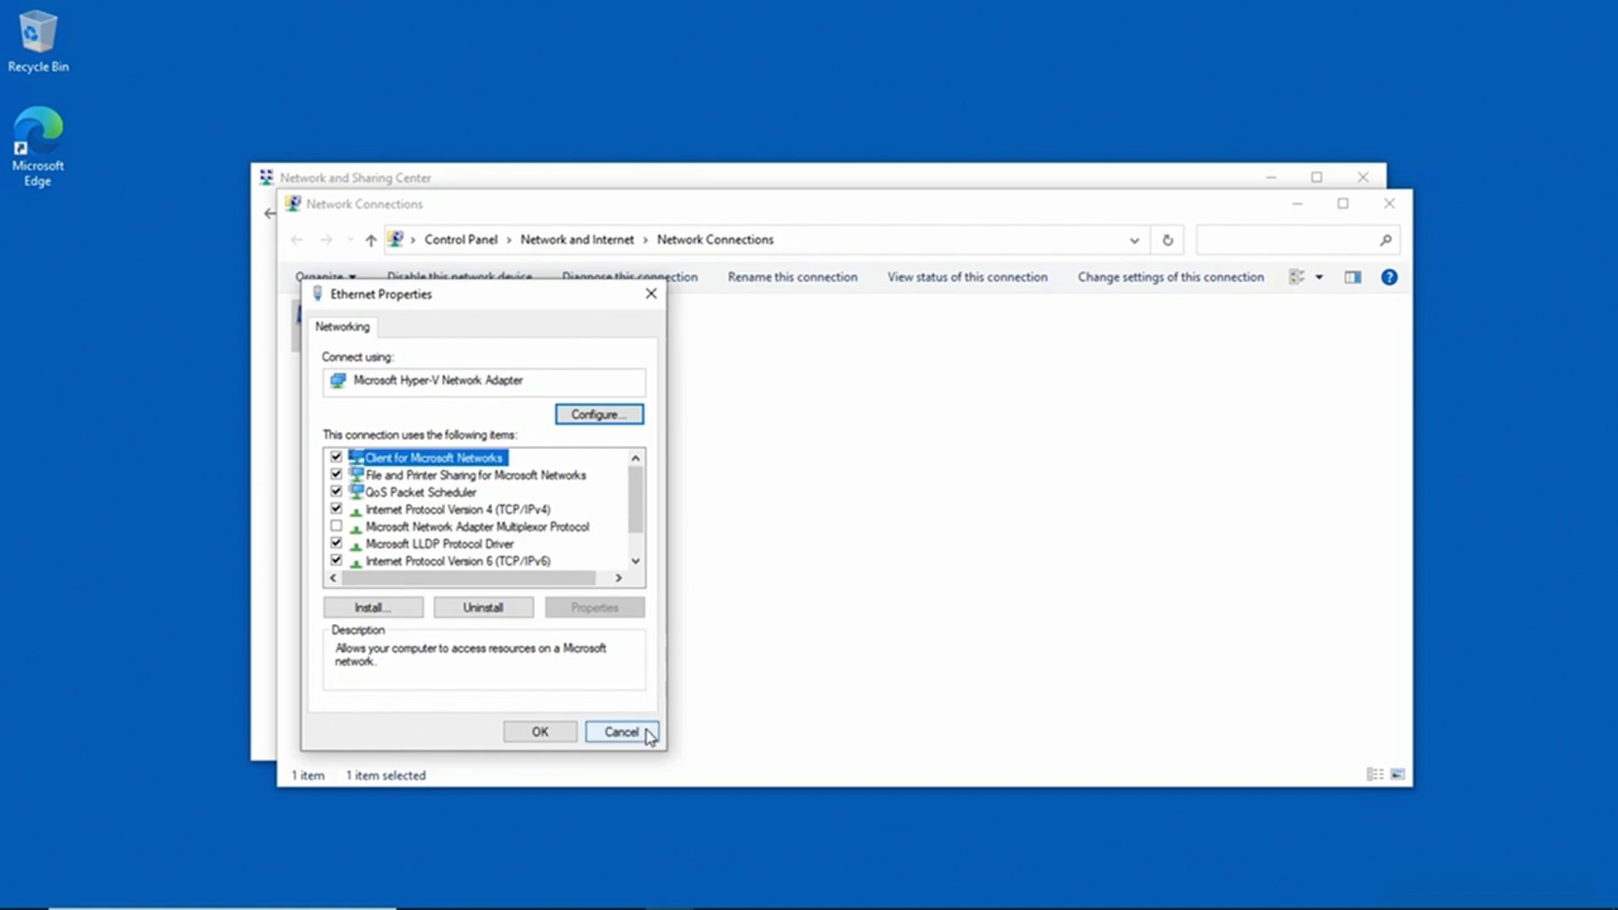
pyautogui.click(490, 510)
pyautogui.click(596, 607)
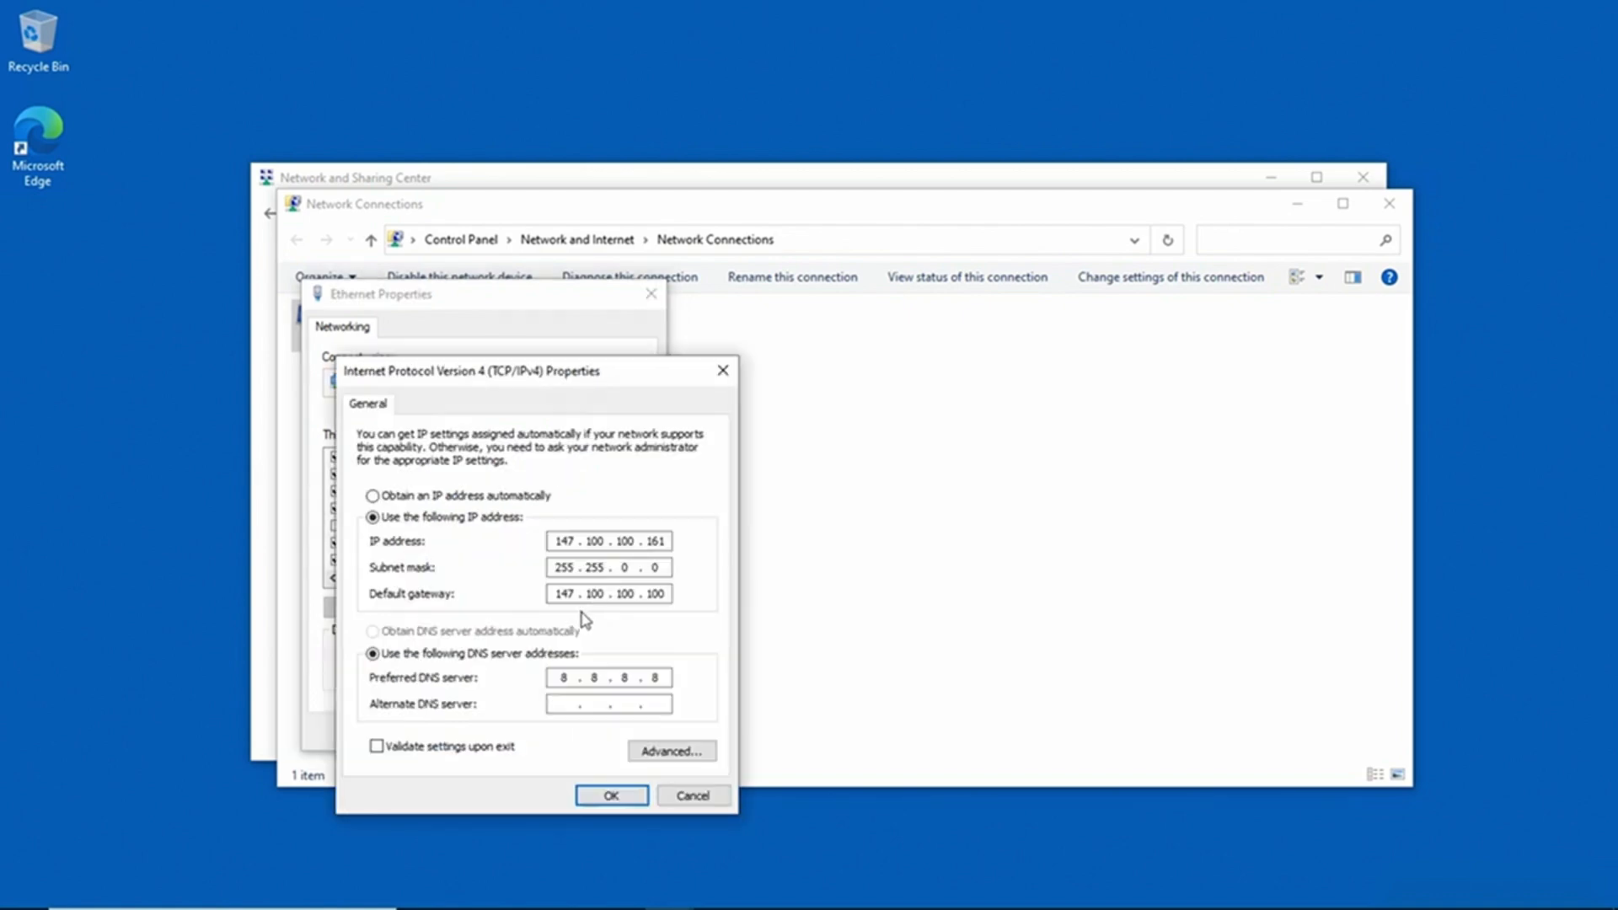
pyautogui.click(711, 797)
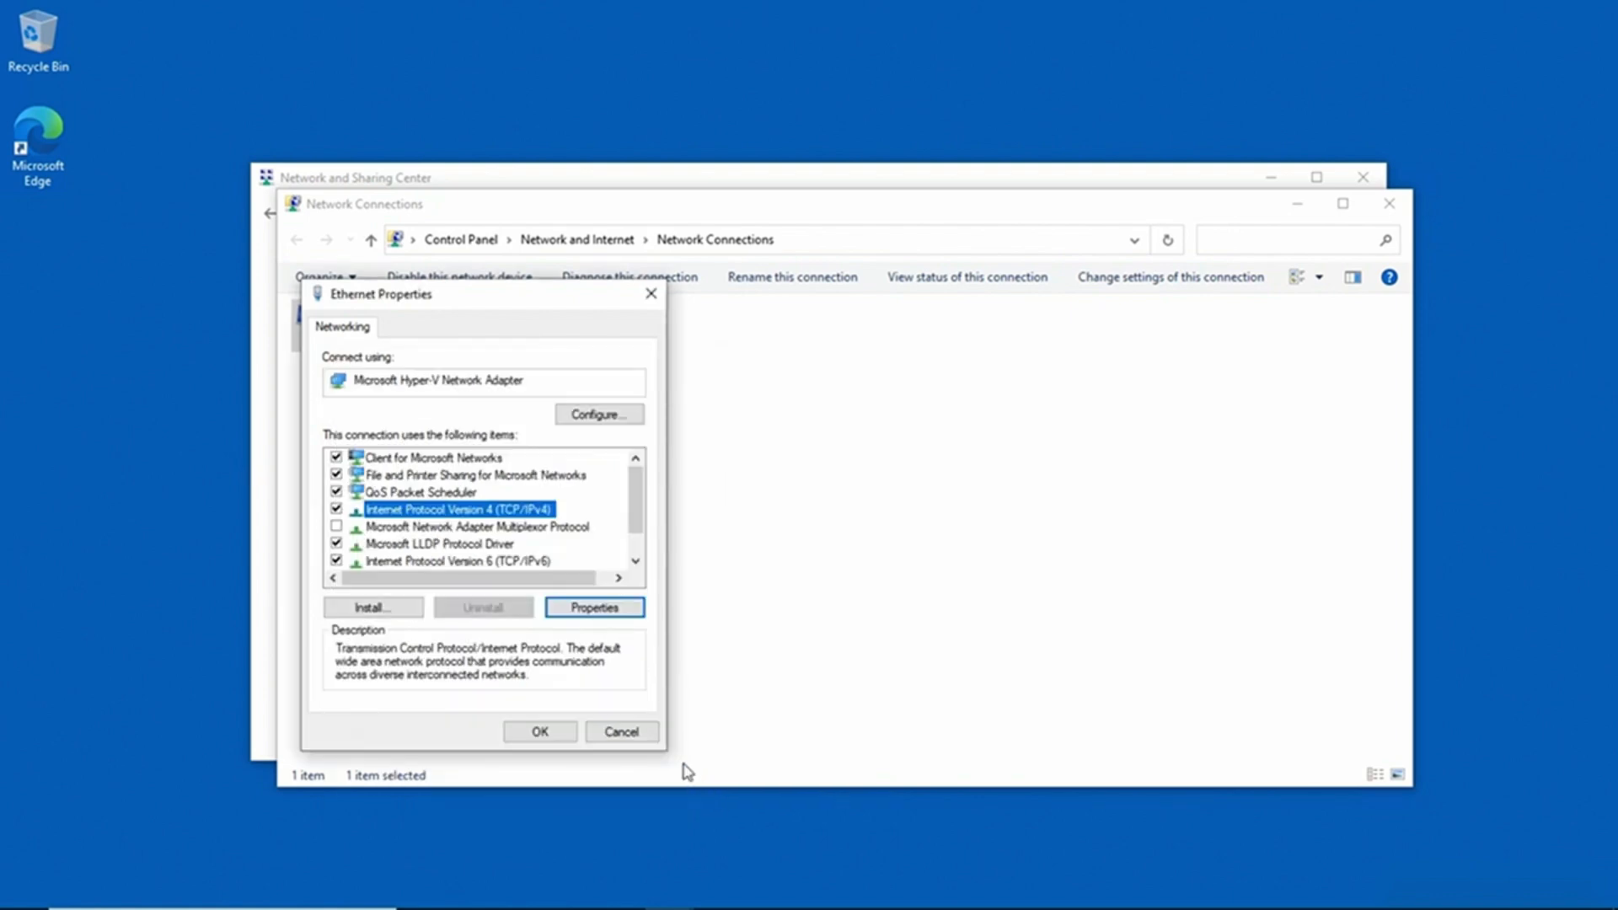
pyautogui.click(654, 740)
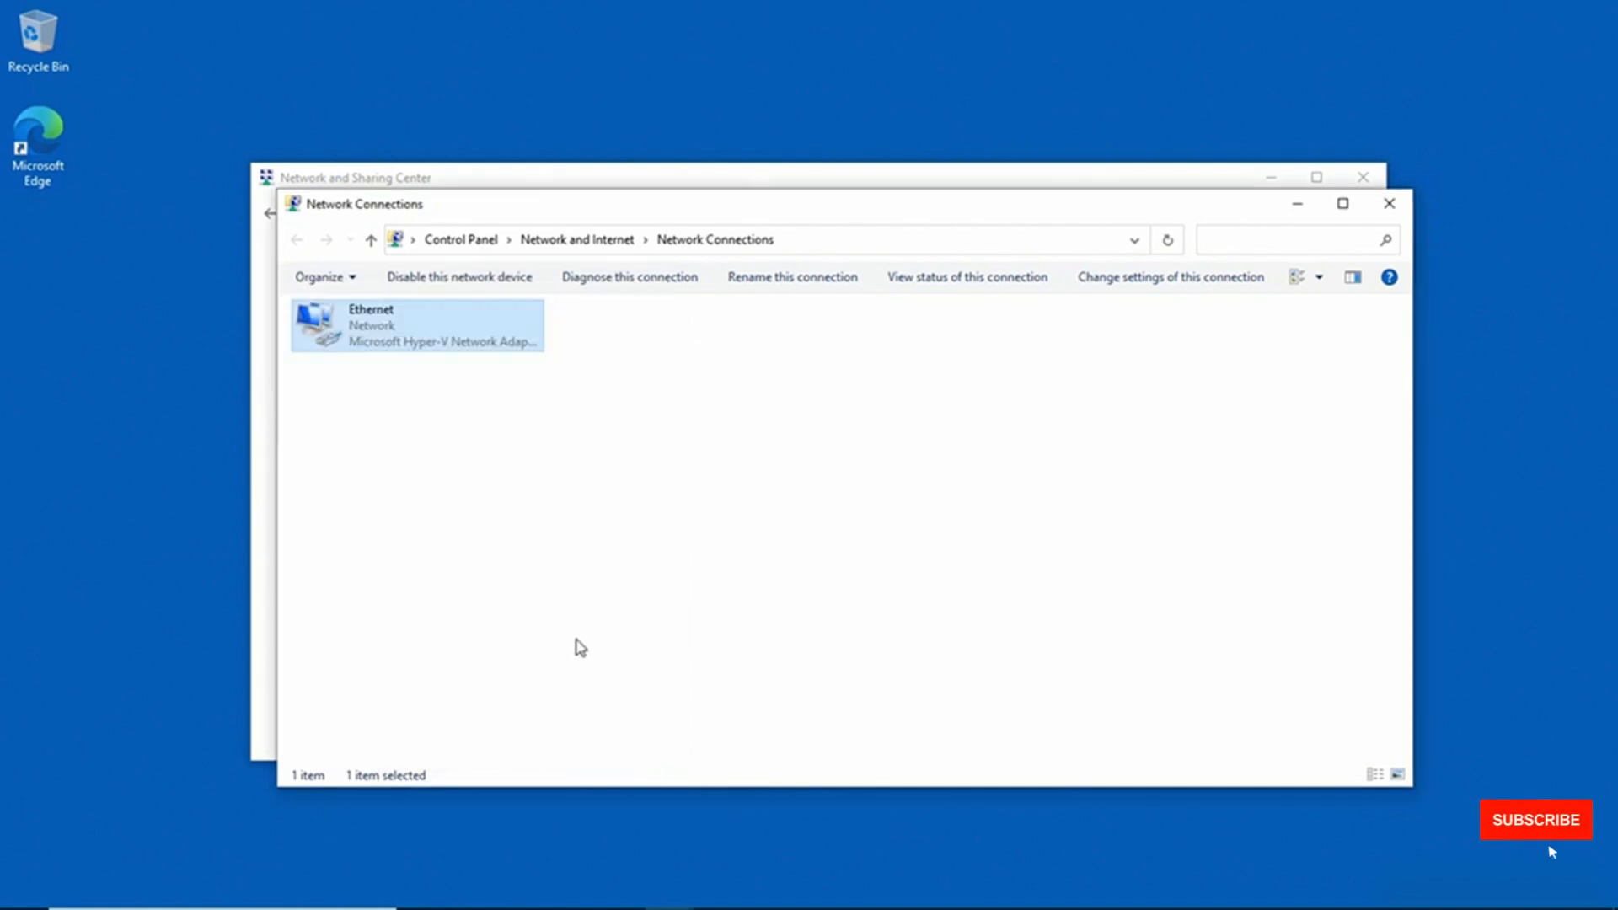
# Step: Turn on the Hyper-V Windows feature from the Programs category of Control Panel
pyautogui.click(474, 242)
pyautogui.click(1360, 175)
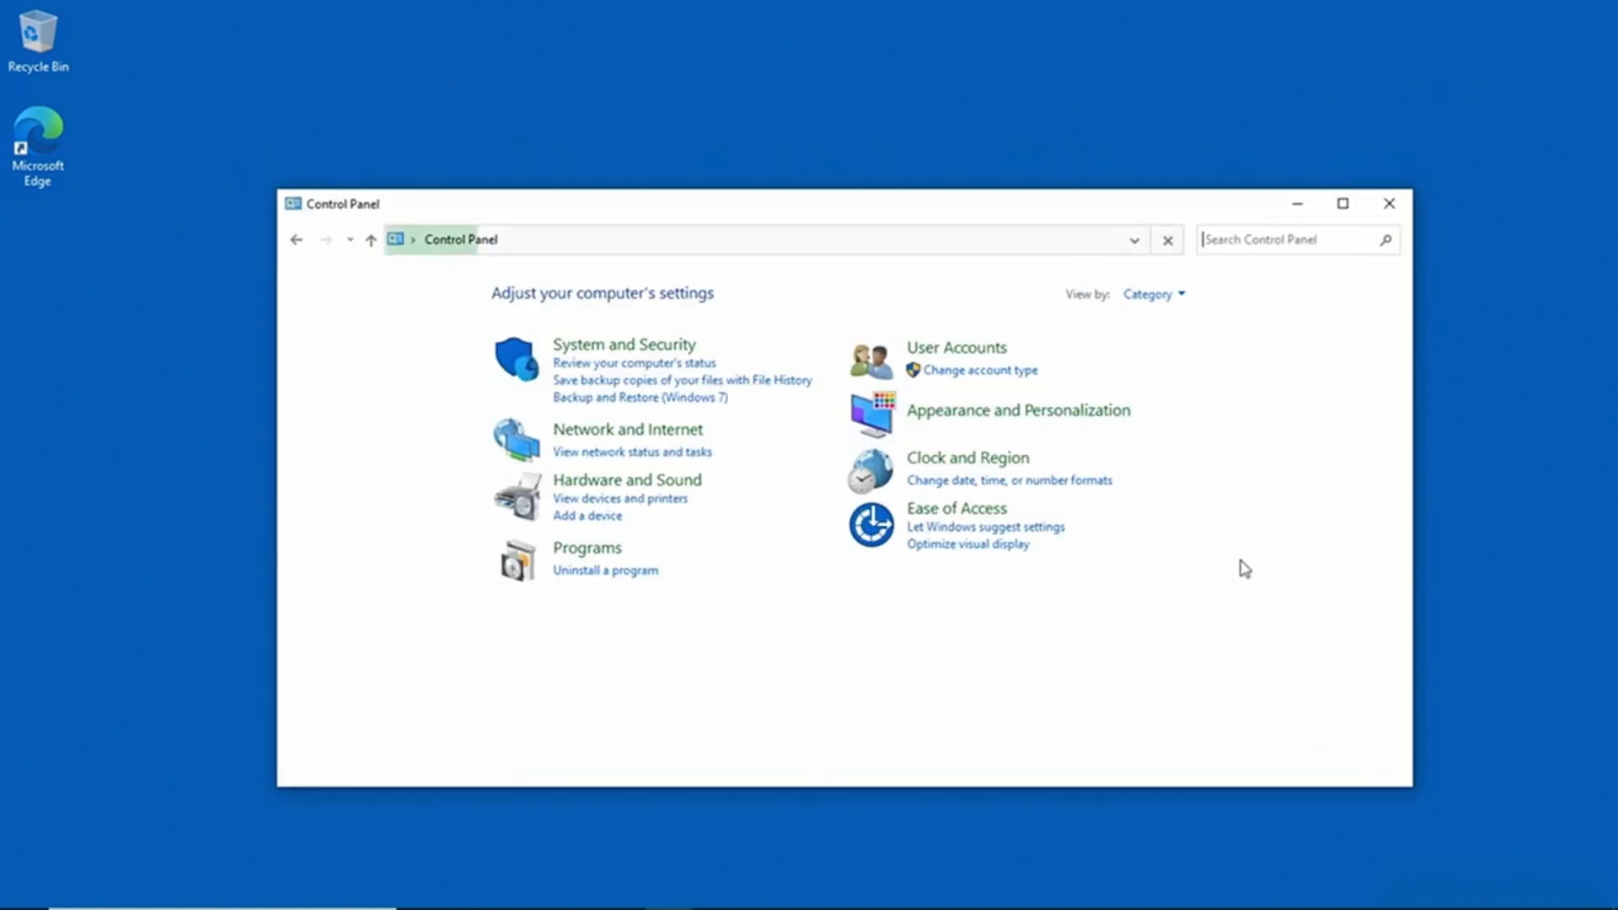
pyautogui.click(562, 555)
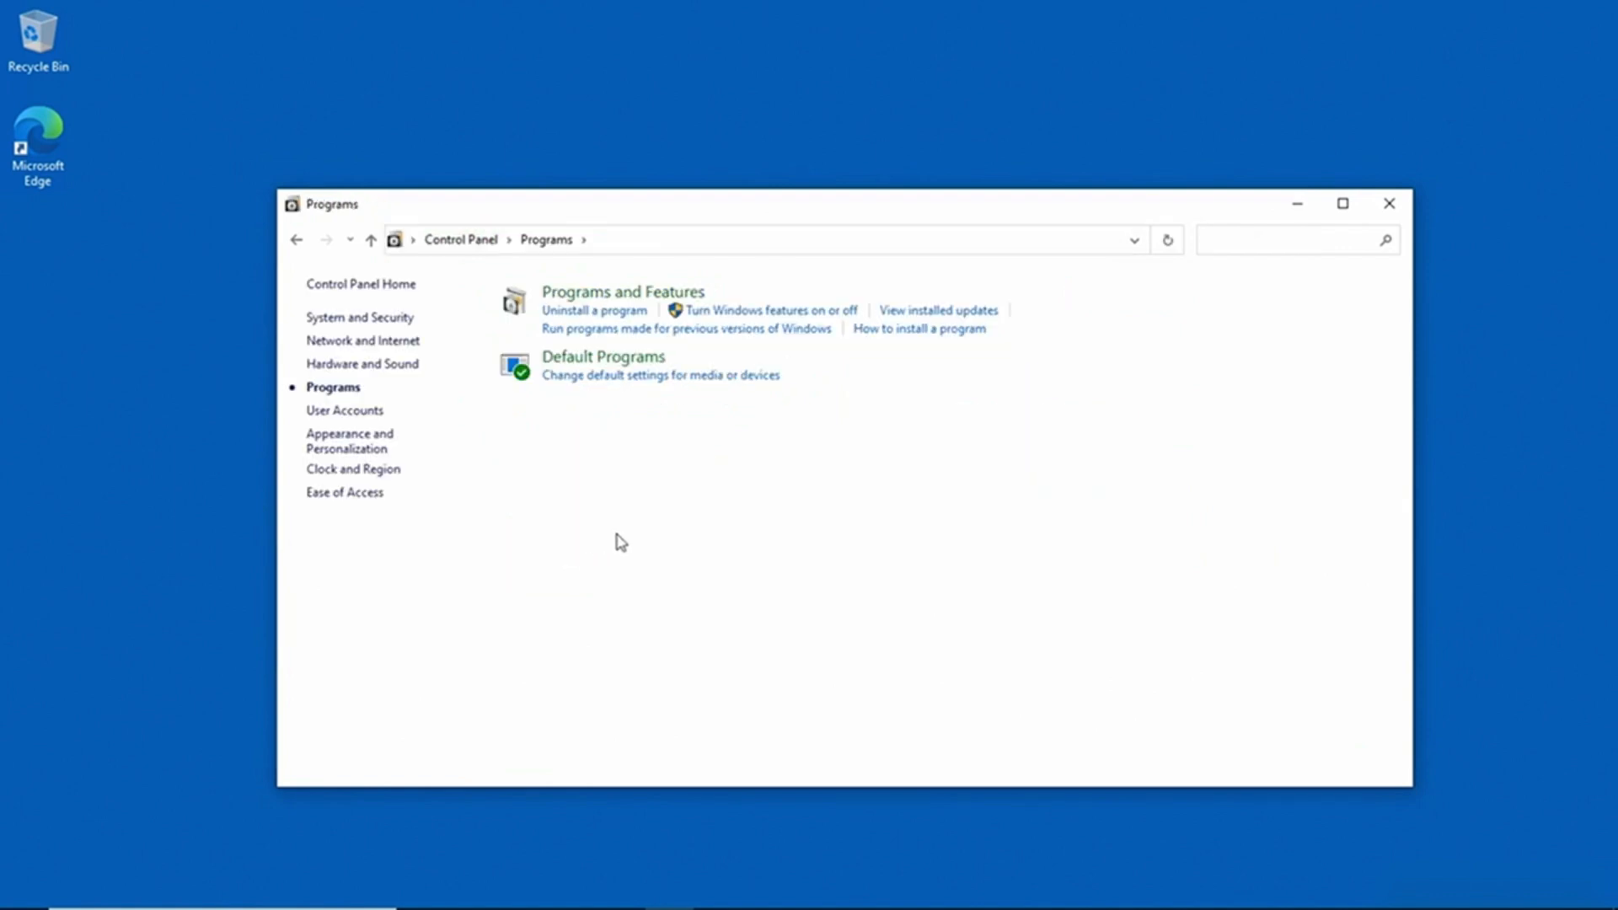
pyautogui.click(839, 310)
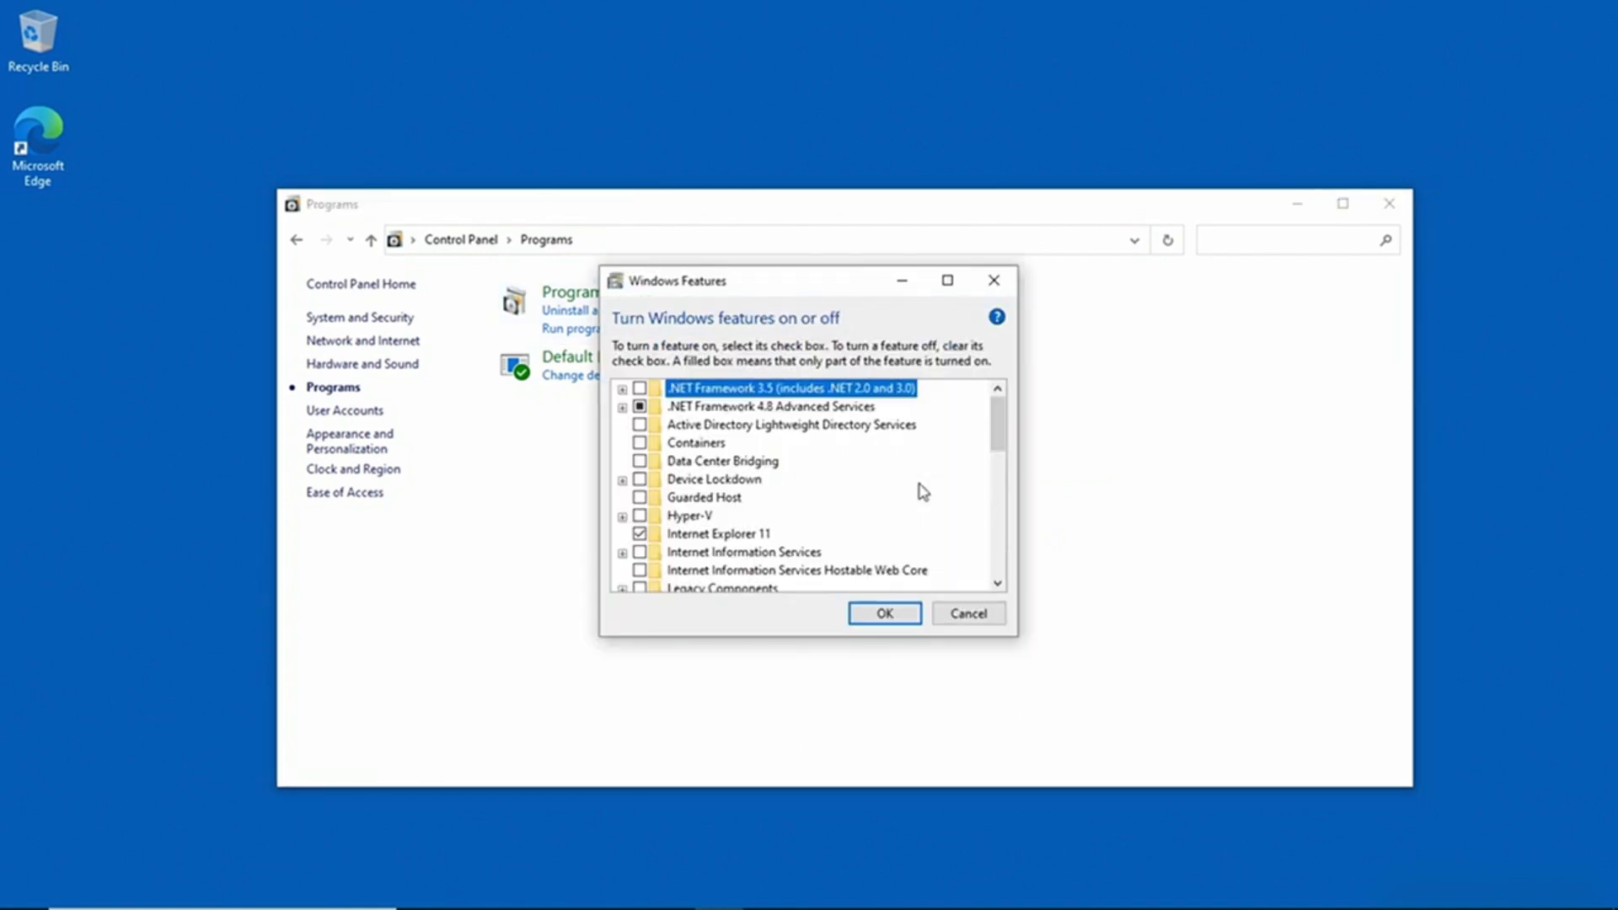
pyautogui.click(640, 516)
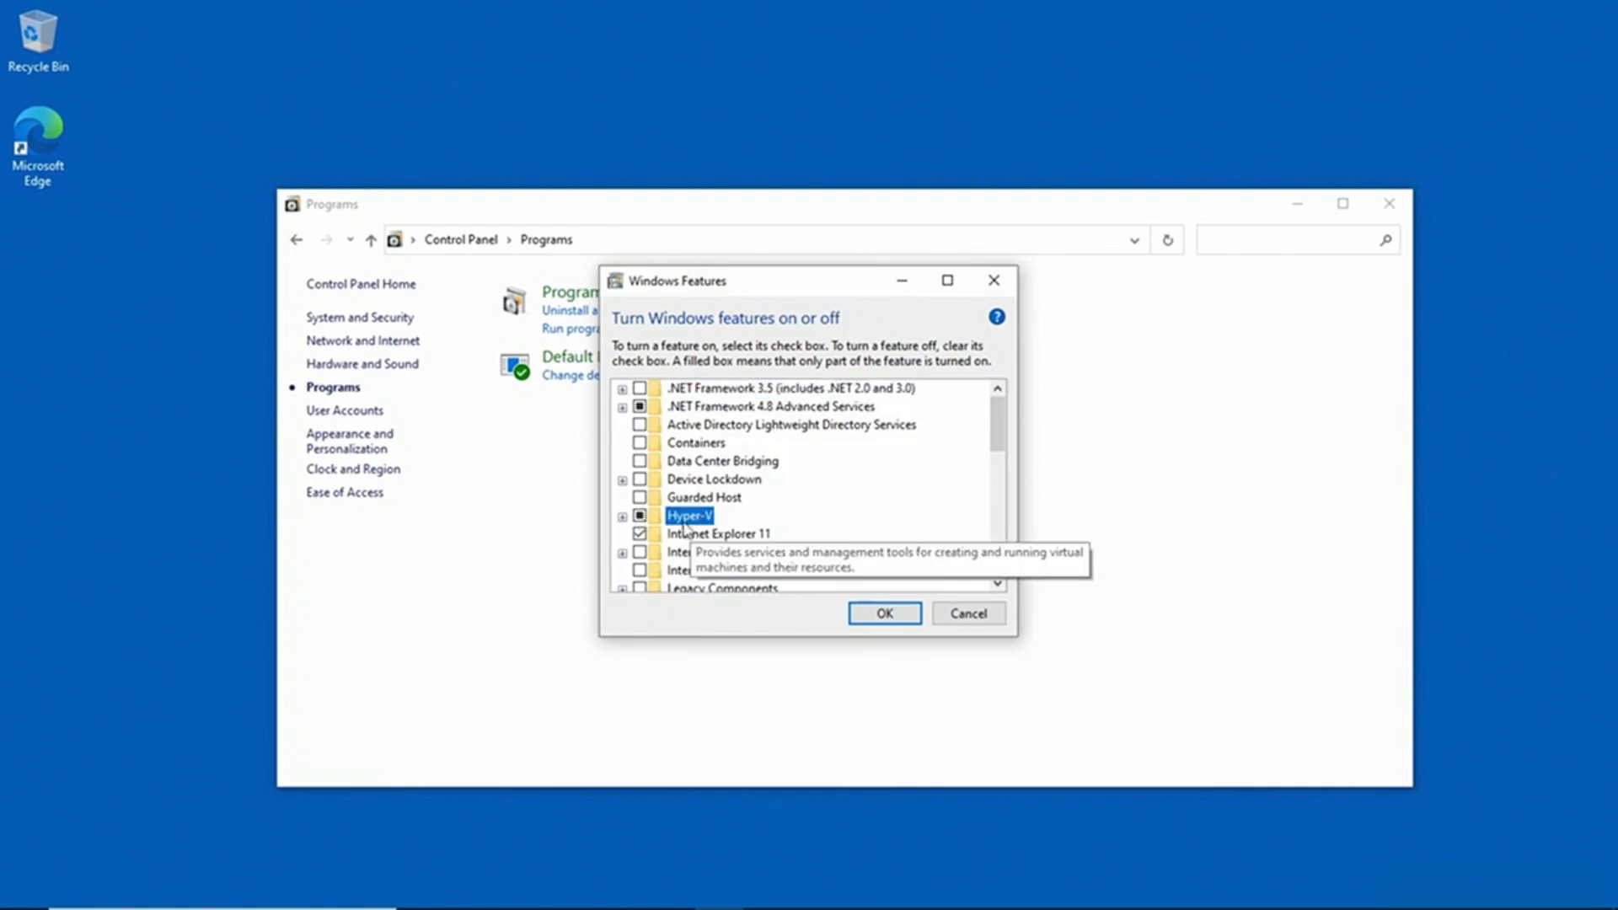
pyautogui.click(875, 624)
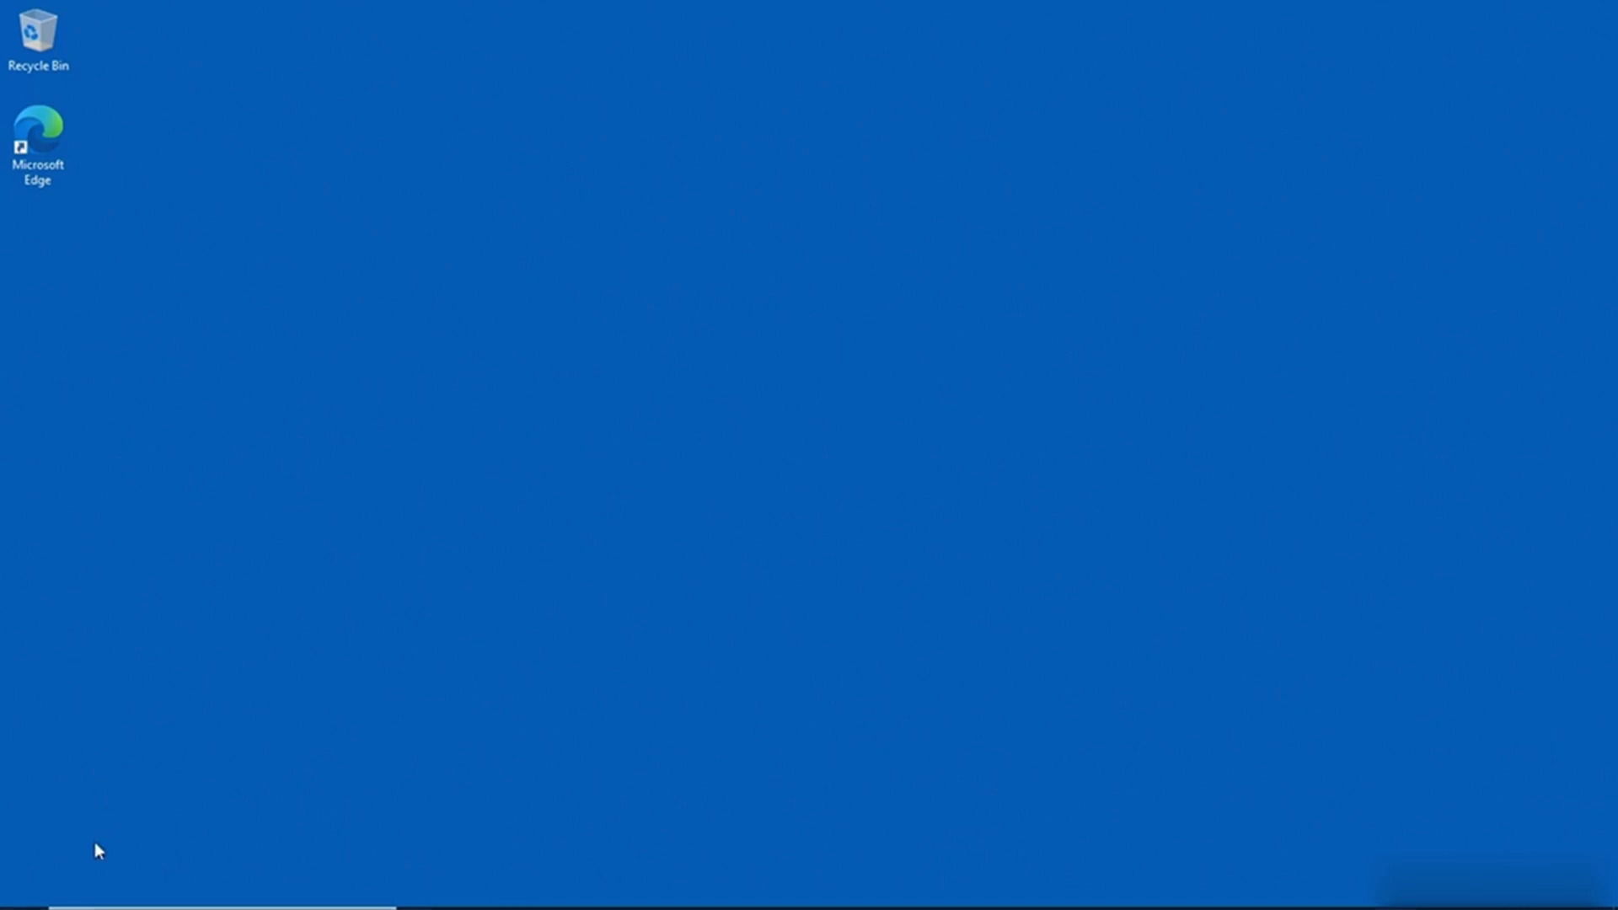
# Step: Search Windows for hyper-v and open Hyper-V Manager
pyautogui.moveTo(54, 906)
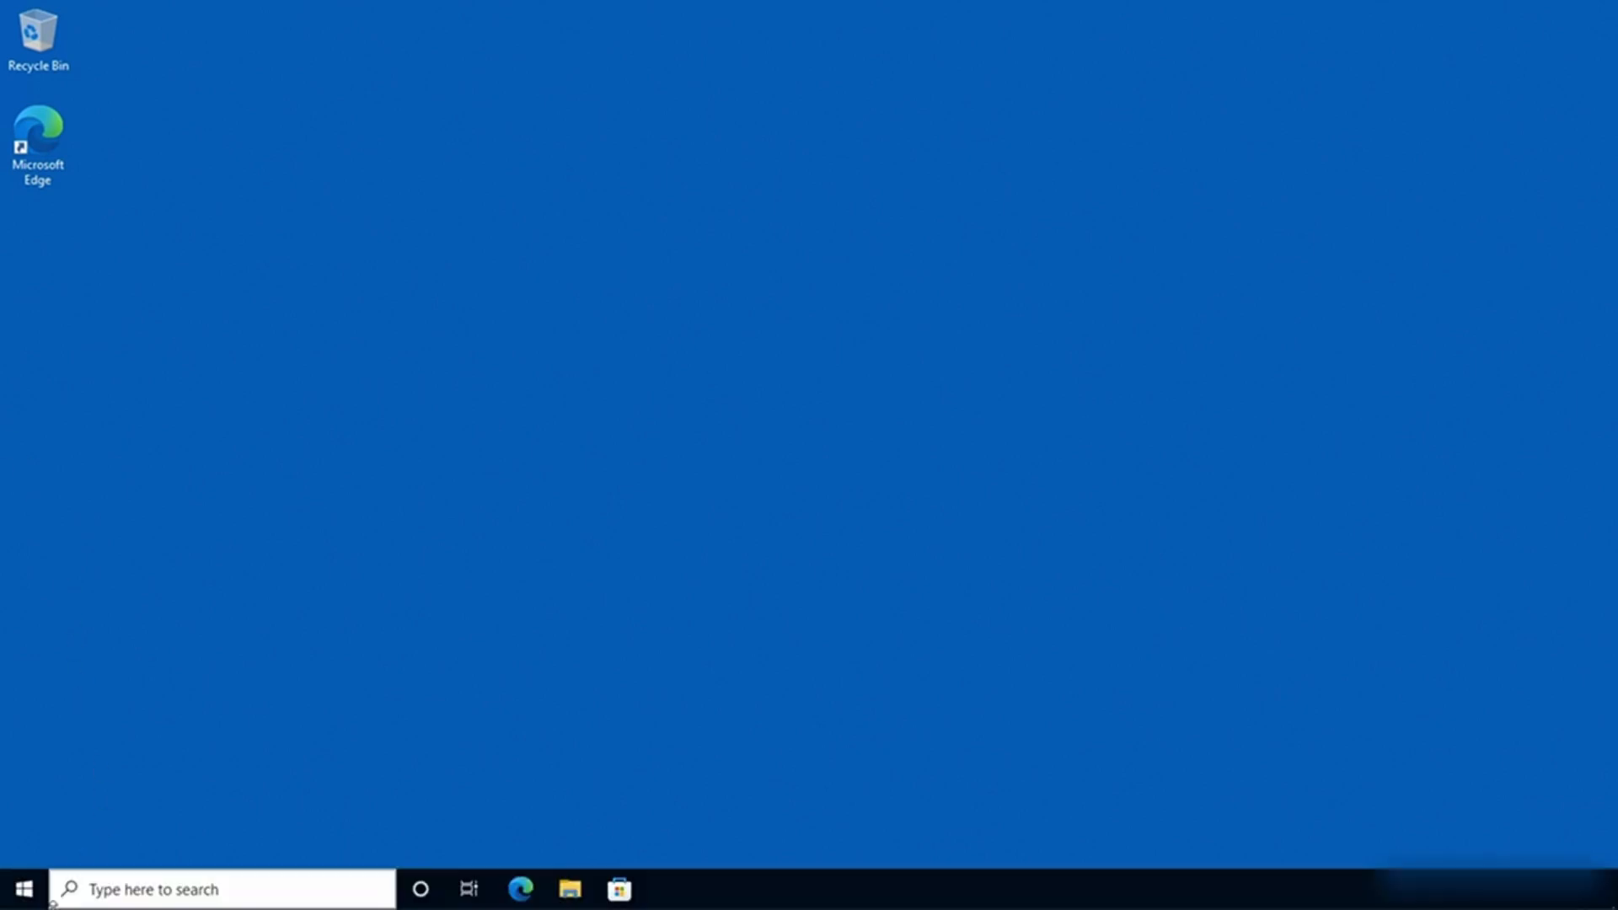
pyautogui.click(130, 889)
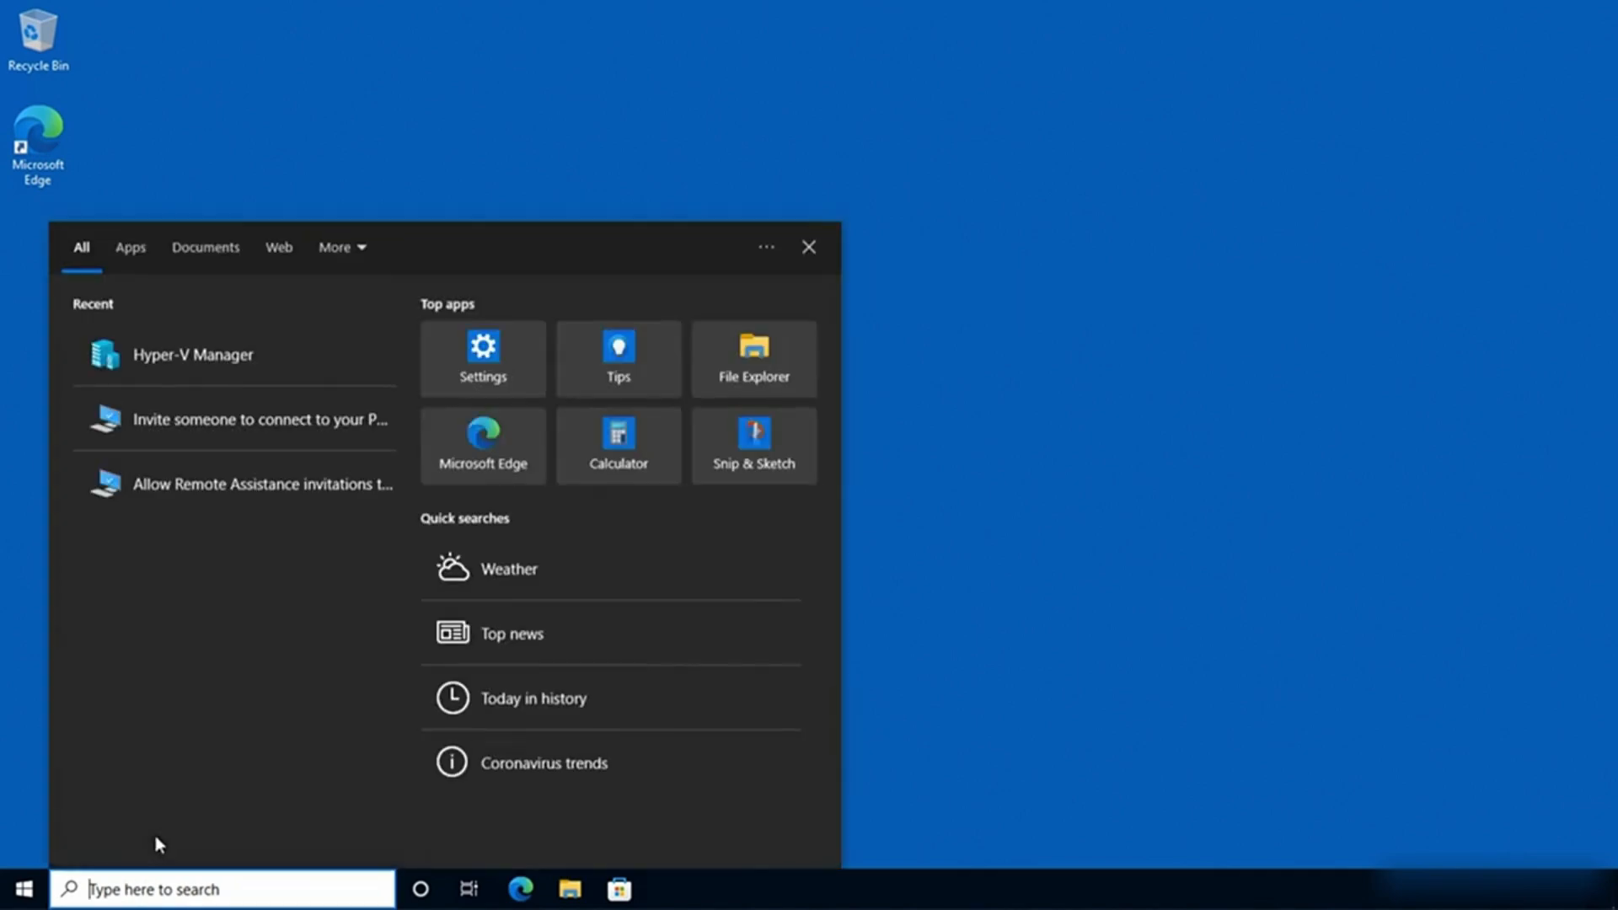
pyautogui.write('hyper-')
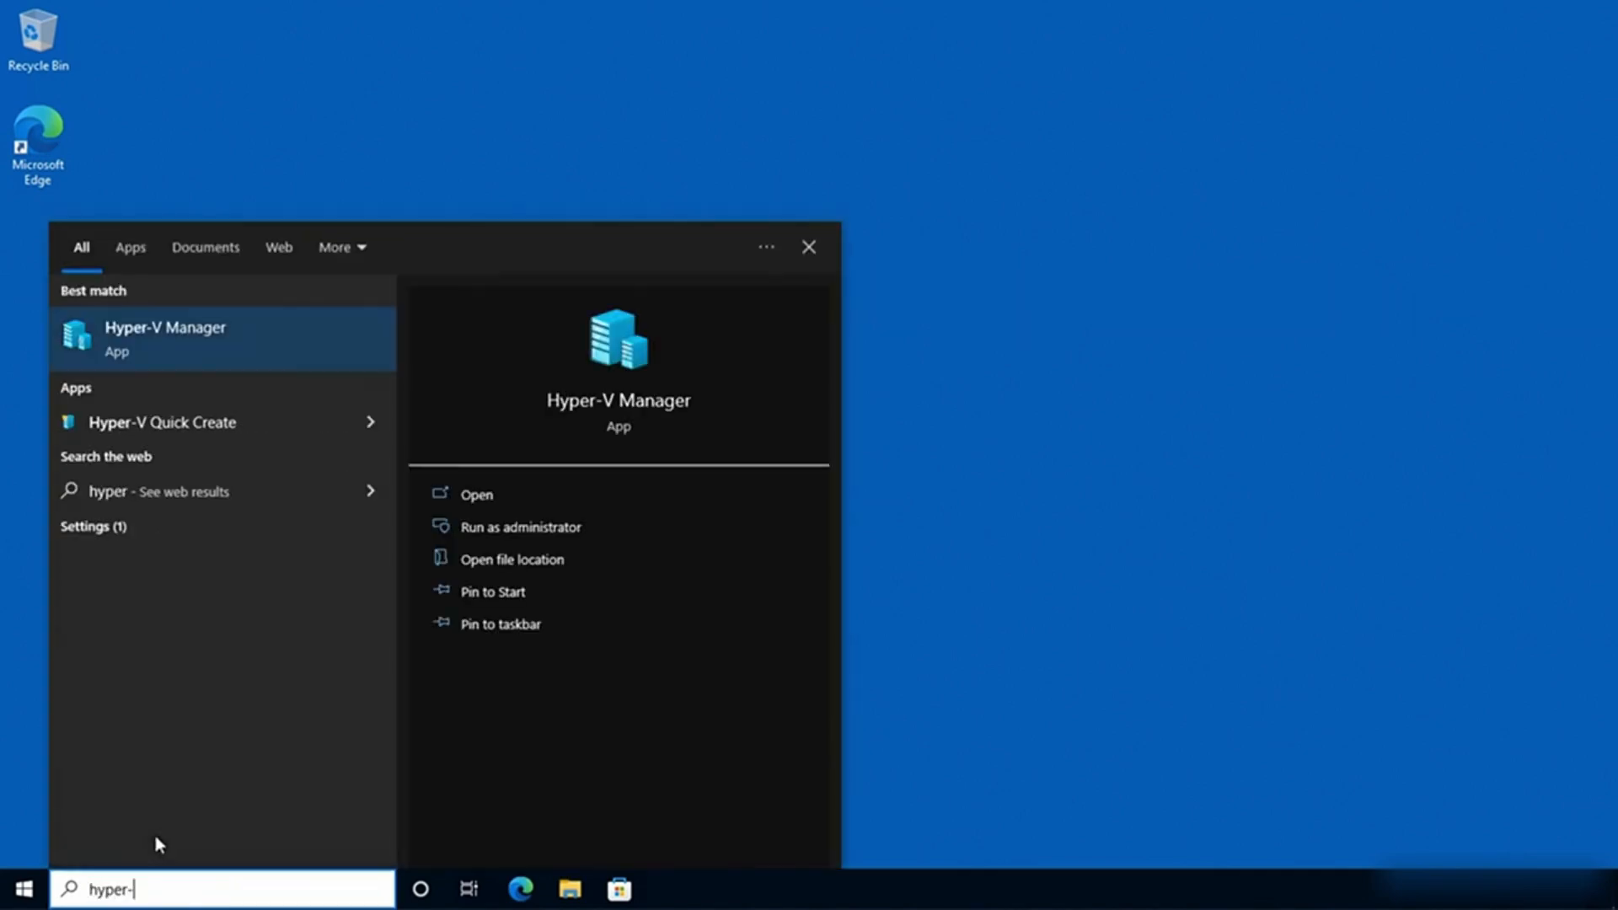
pyautogui.write('v')
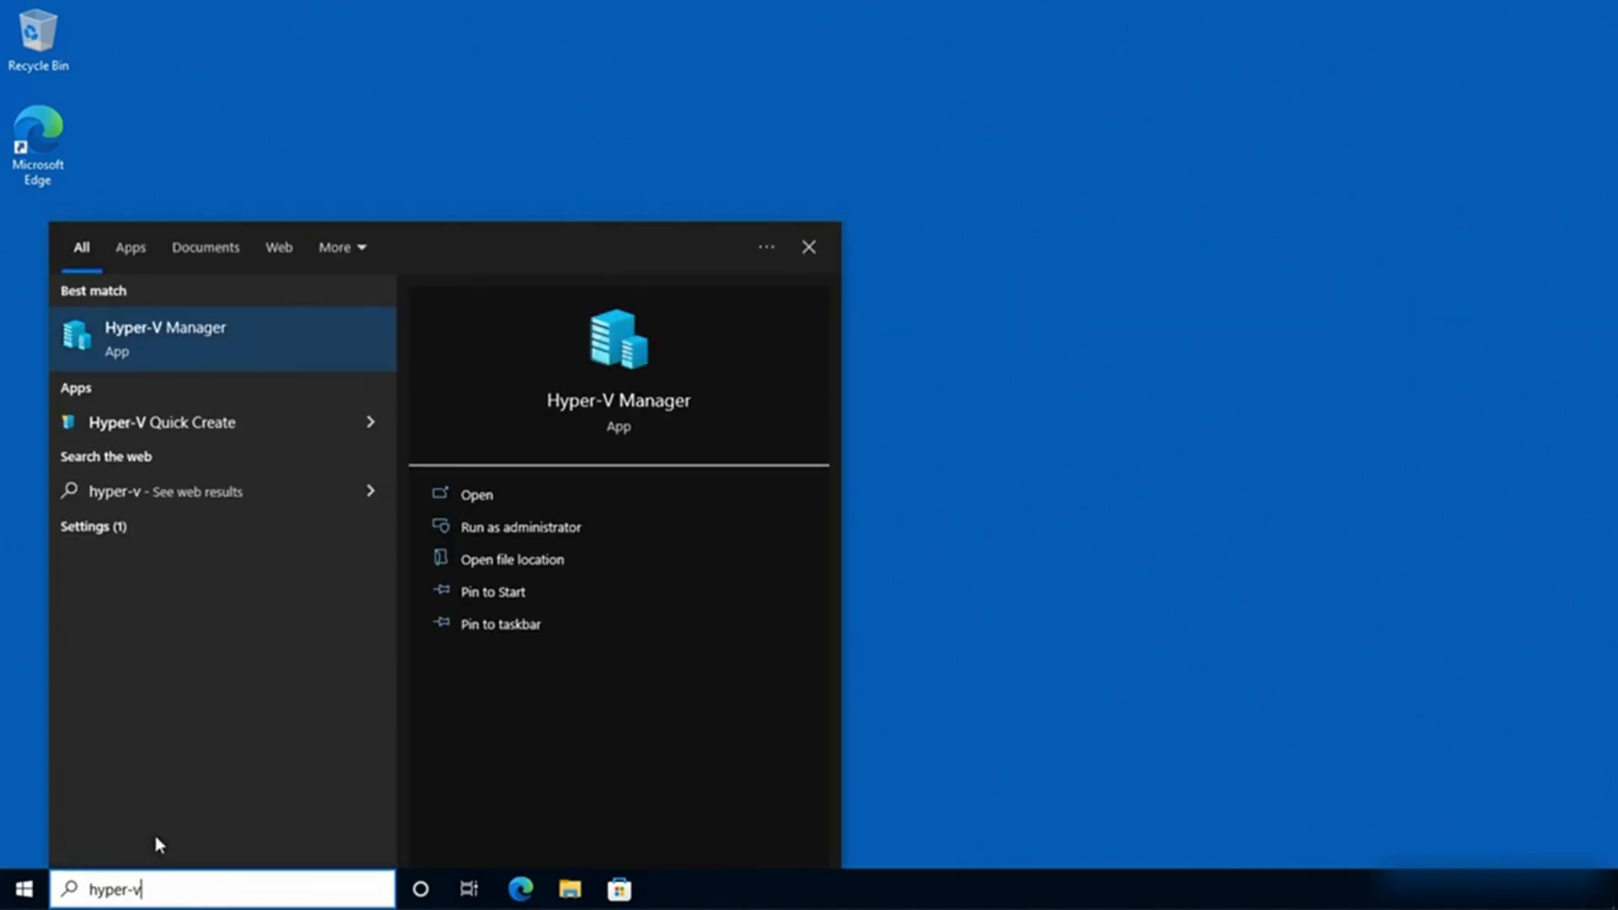
pyautogui.click(179, 329)
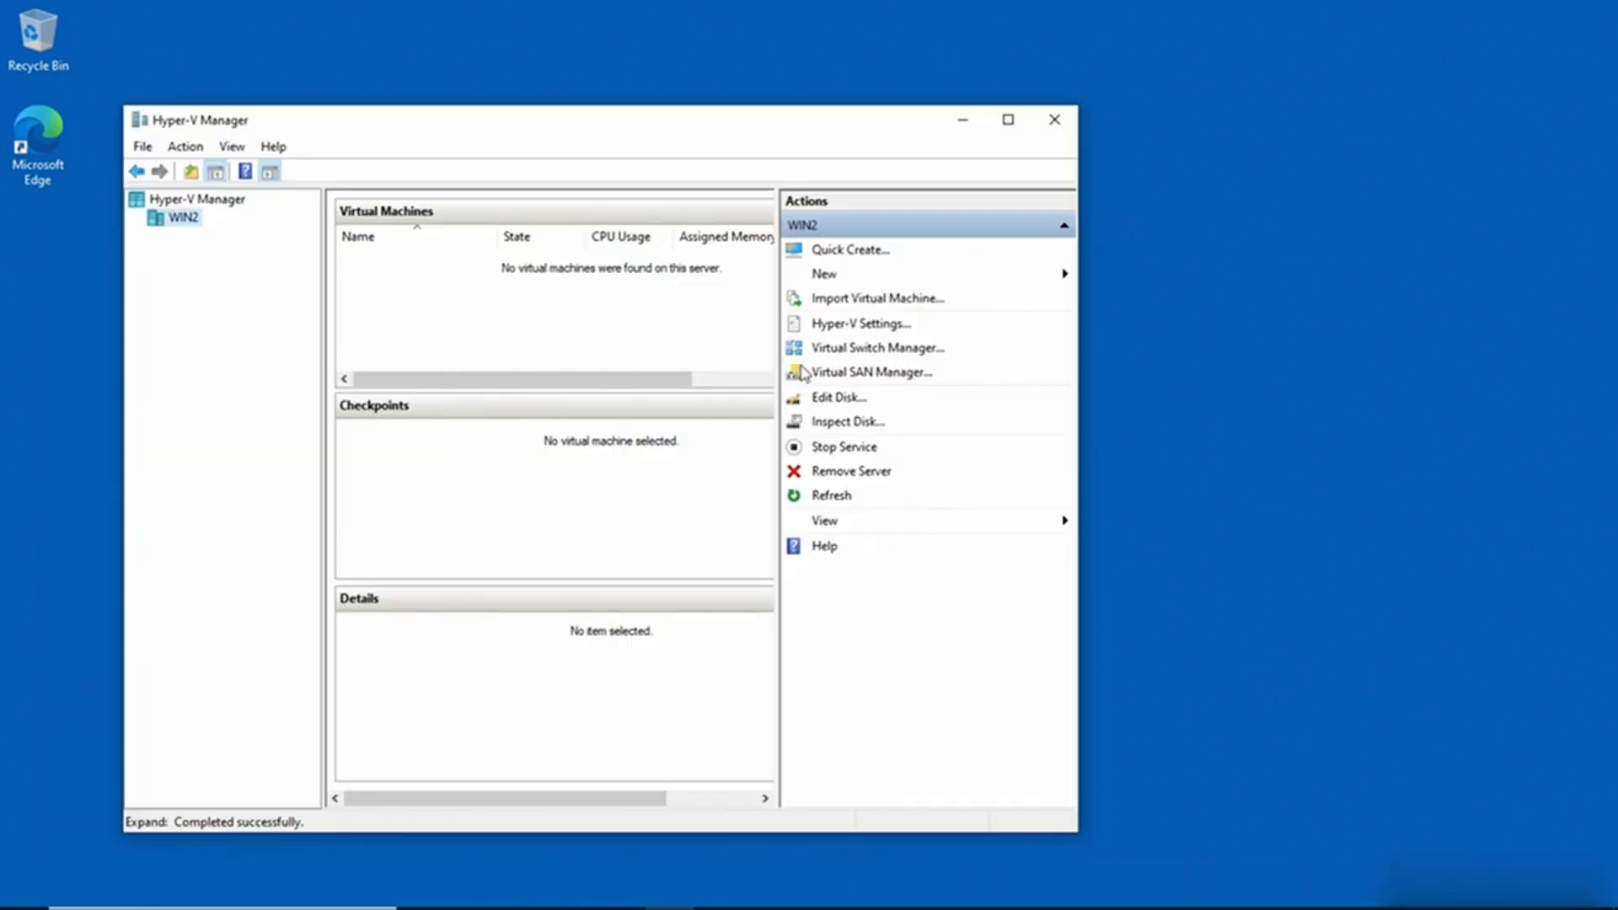
# Step: Review the properties of My Virtual Switch in Virtual Switch Manager, cancel without changes and close Hyper-V Manager
pyautogui.click(908, 348)
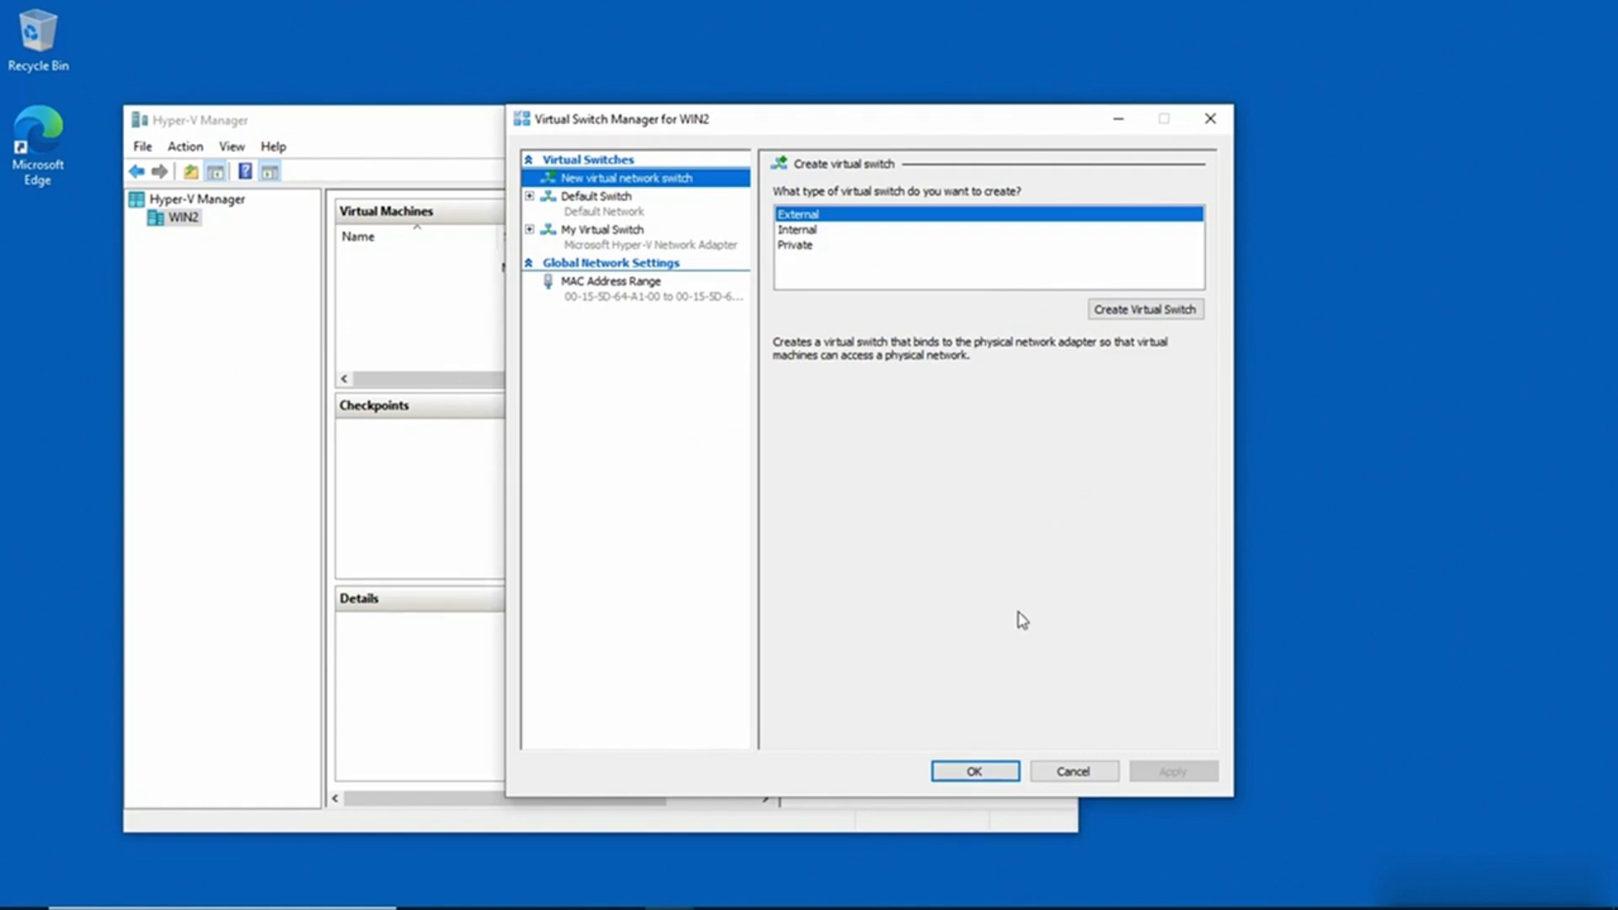
pyautogui.click(588, 243)
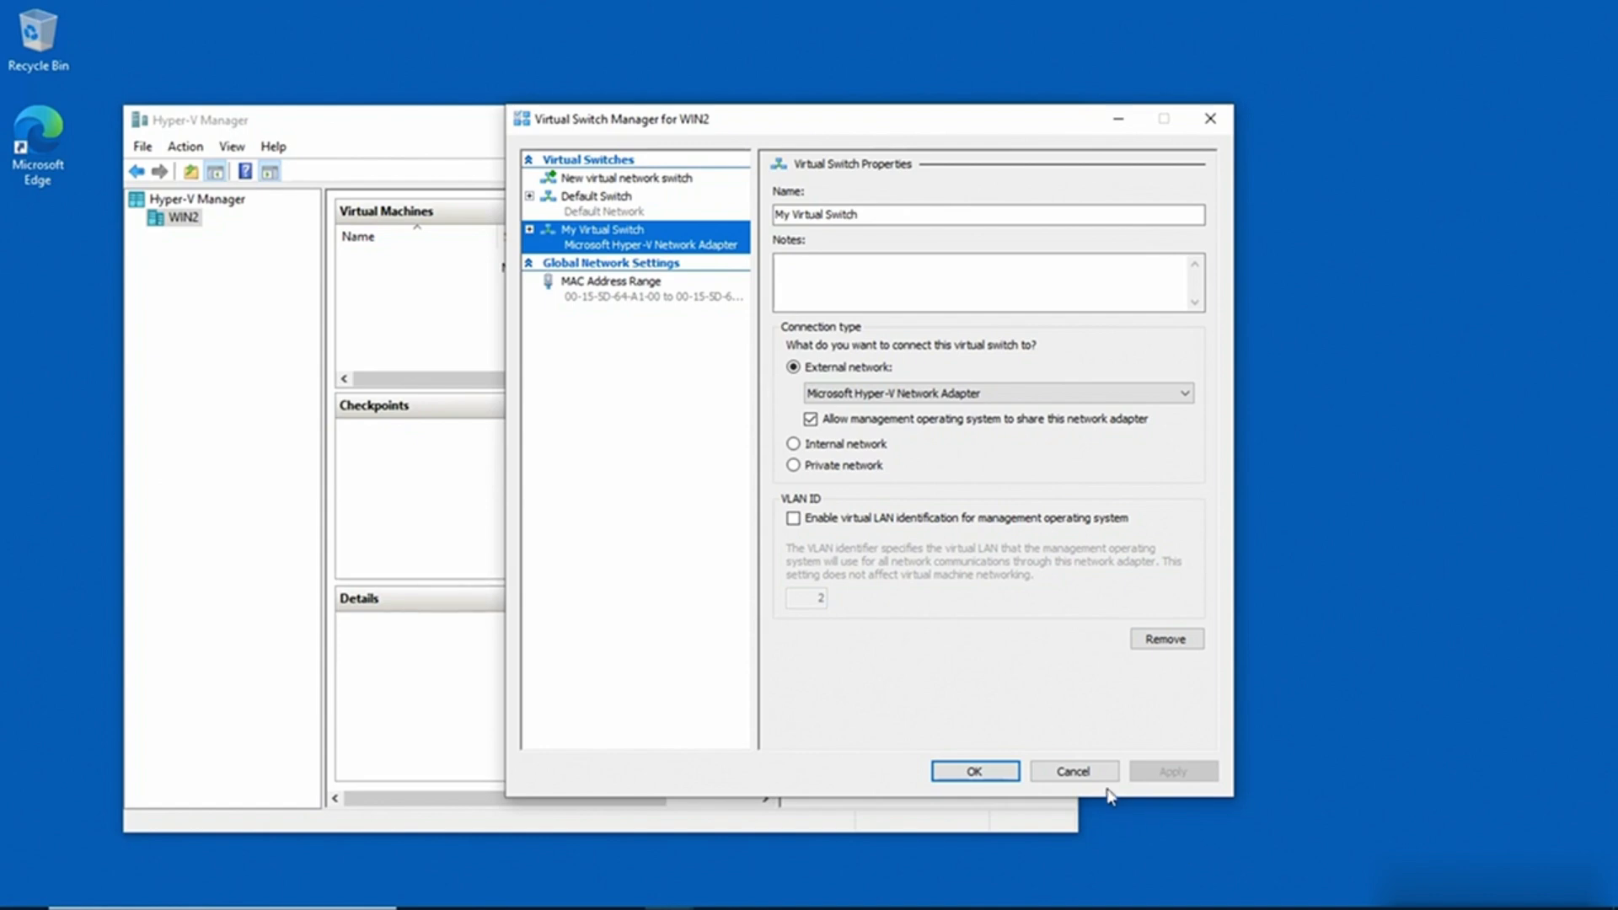
pyautogui.click(1075, 772)
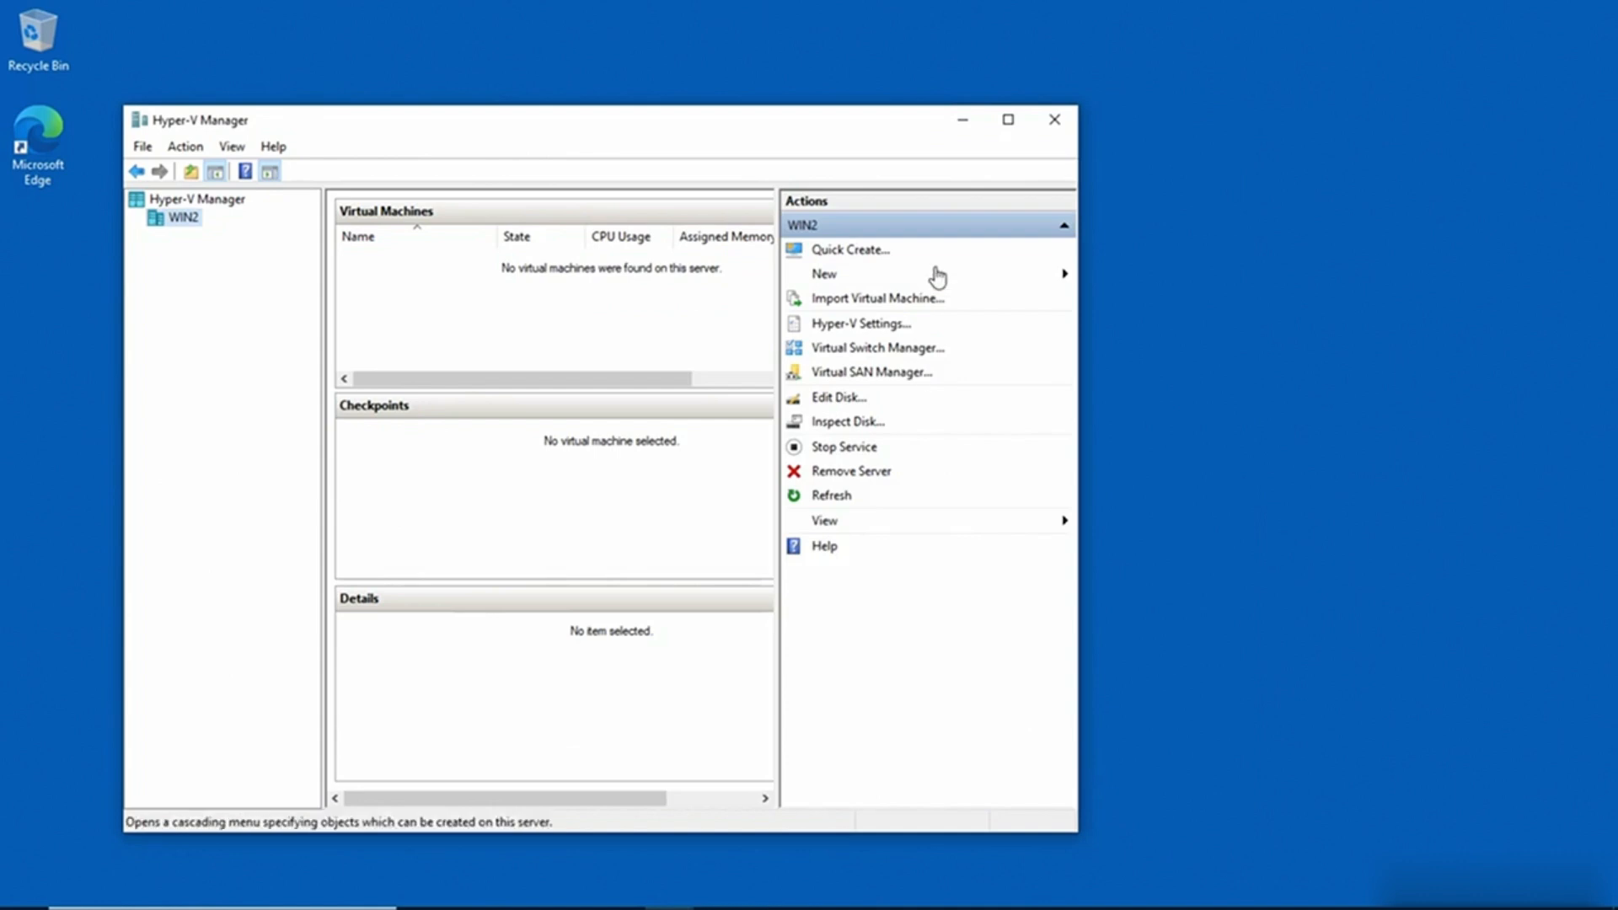
pyautogui.click(1055, 121)
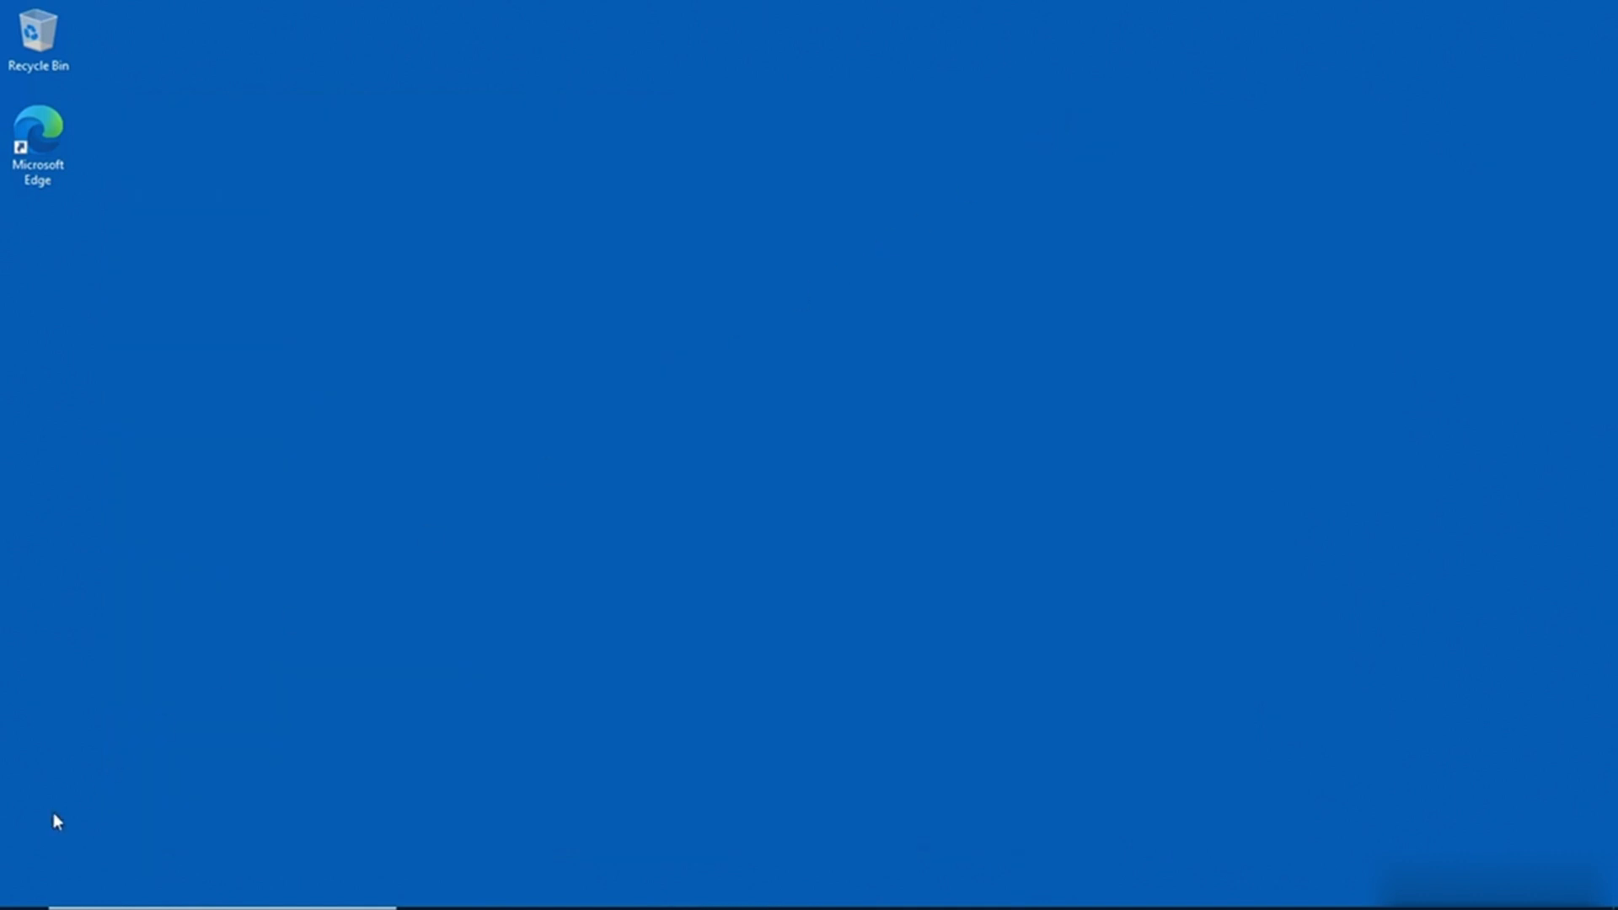
# Step: Reopen Control Panel with the control command, show the network adapter list and close the Network and Sharing Center window
pyautogui.moveTo(19, 903)
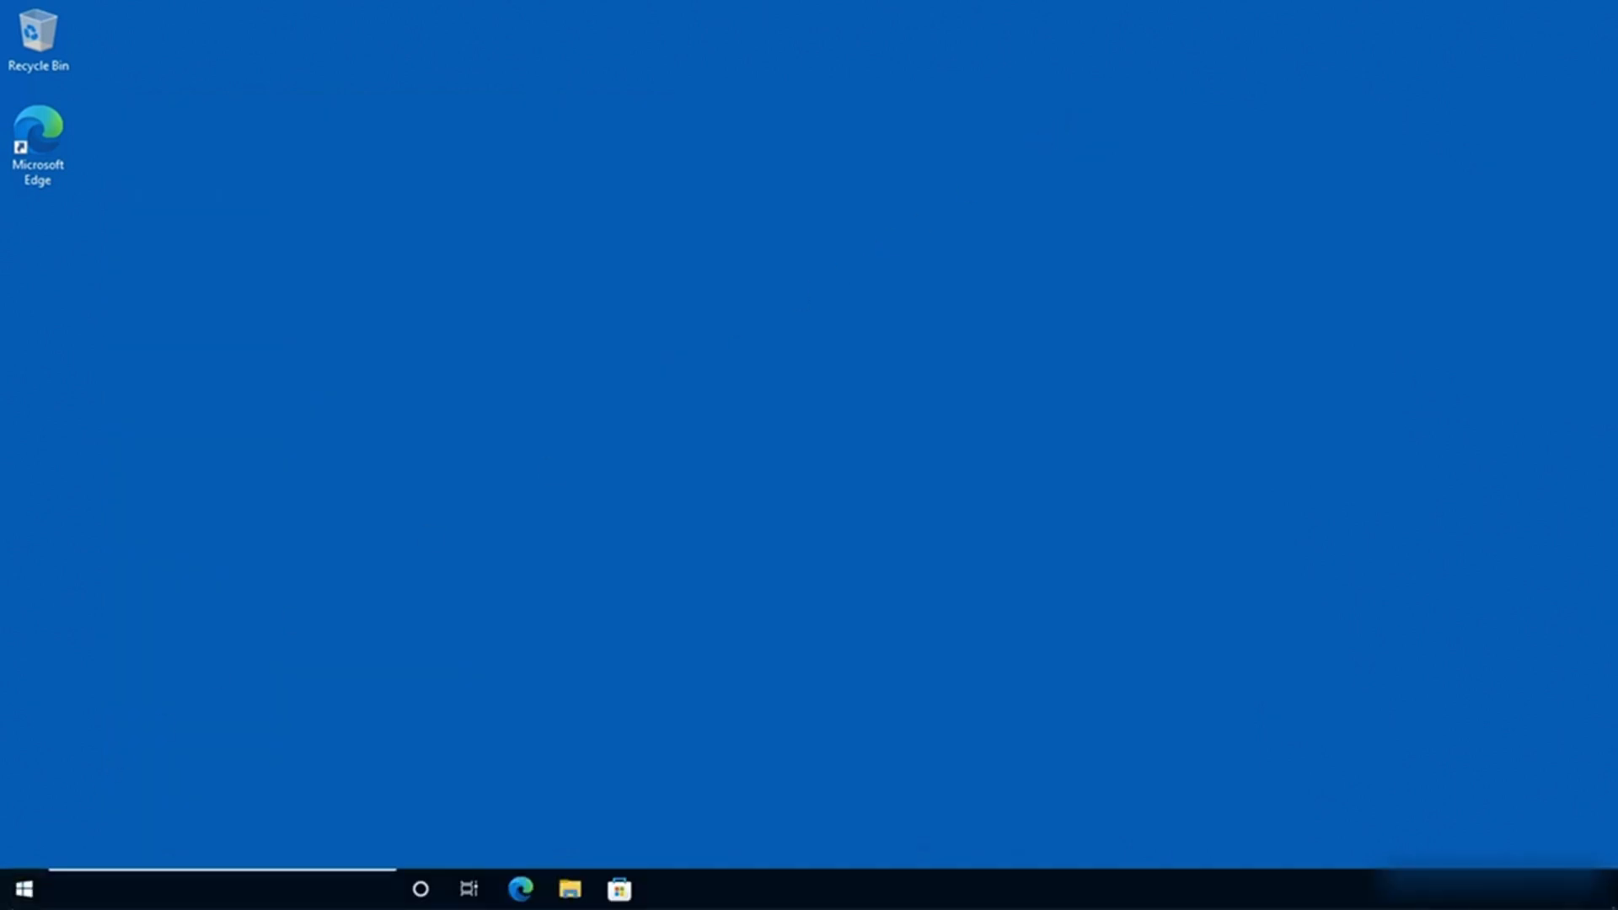
pyautogui.rightClick(20, 902)
pyautogui.click(134, 796)
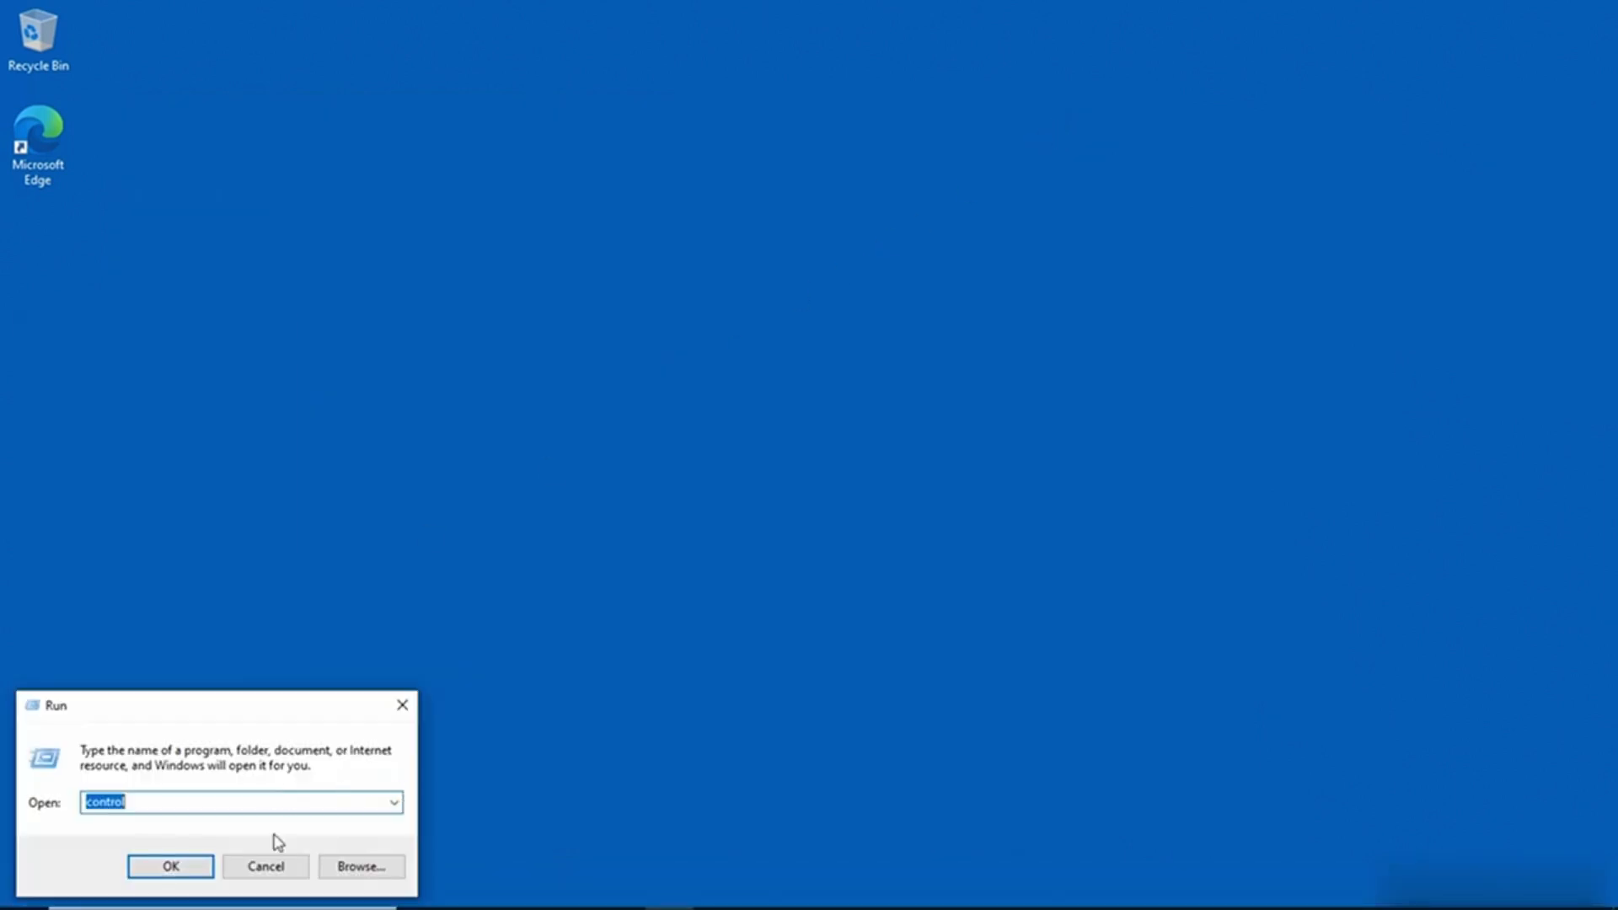
pyautogui.click(160, 866)
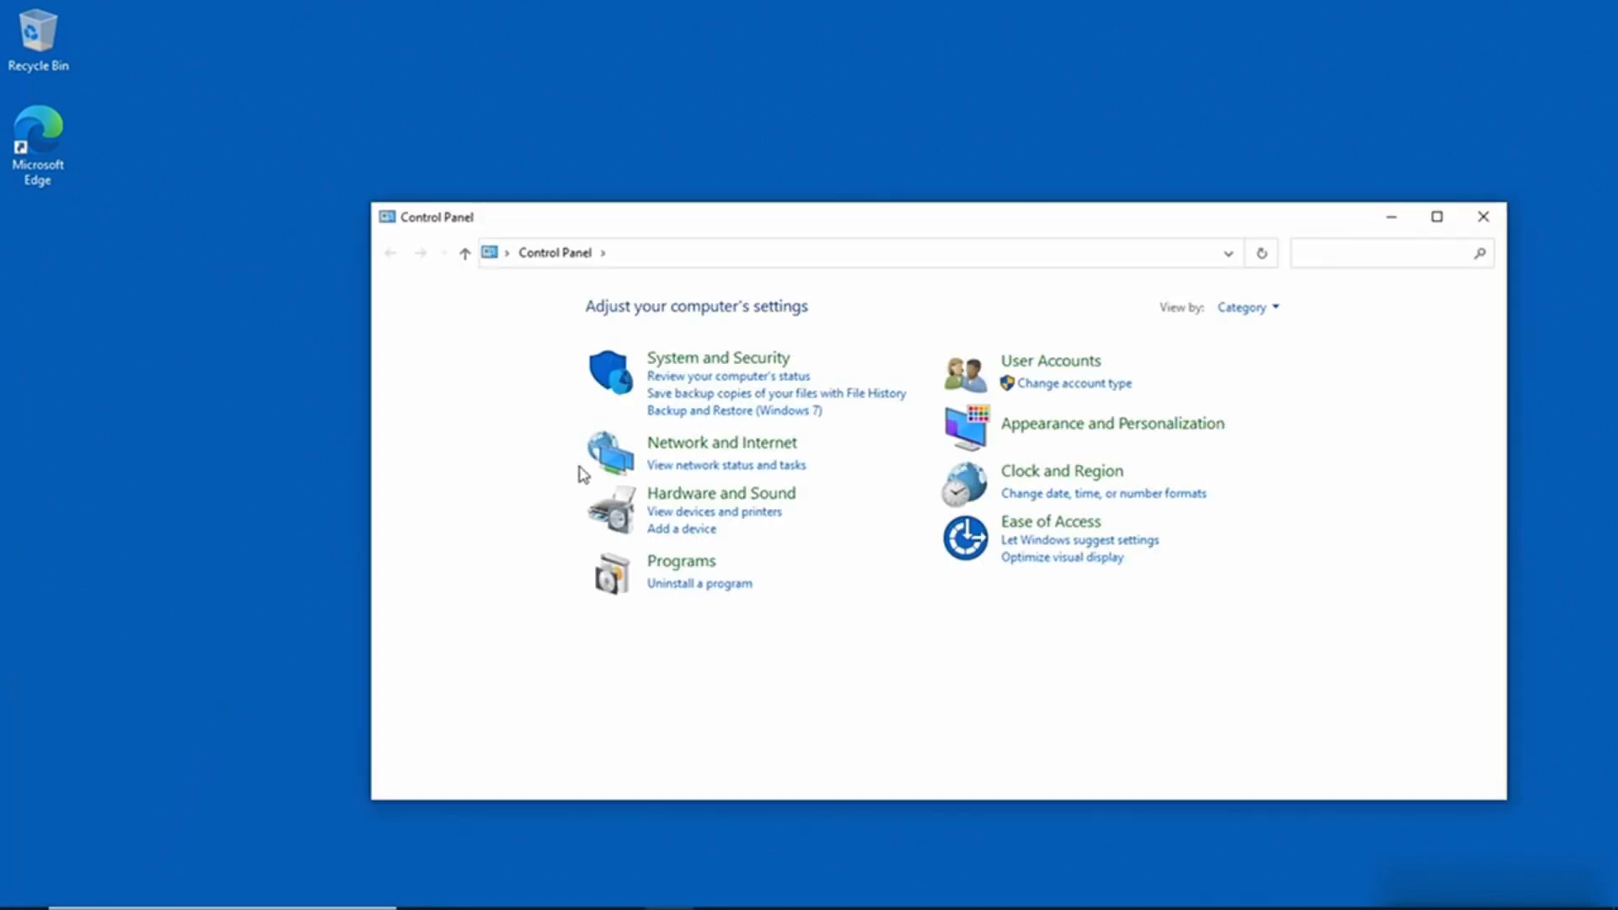
pyautogui.click(670, 444)
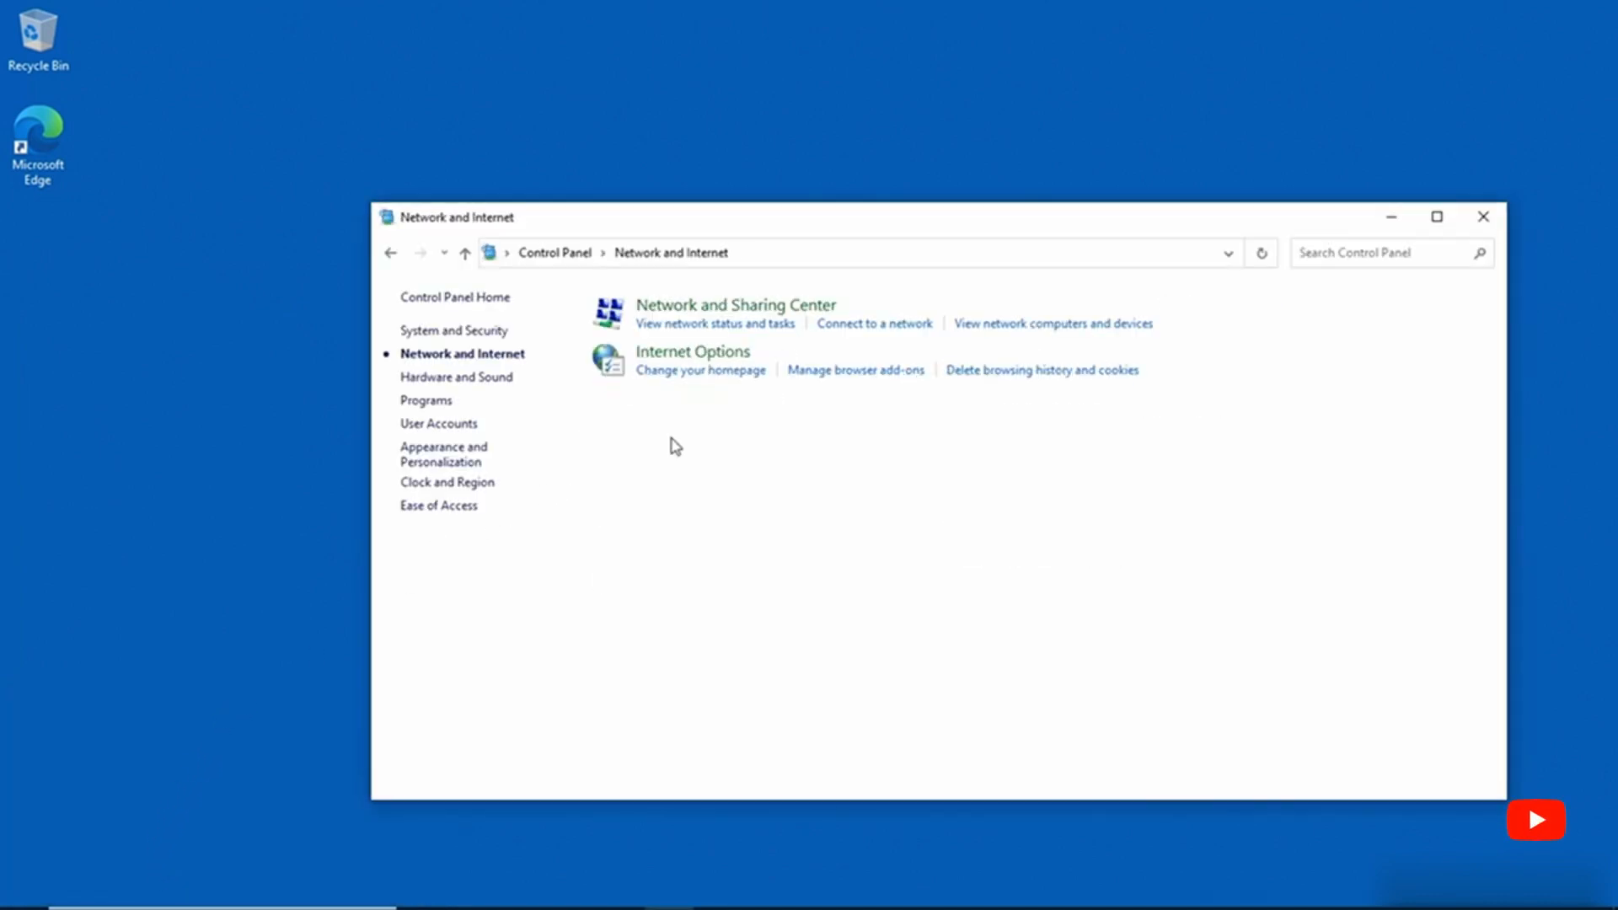
pyautogui.click(723, 307)
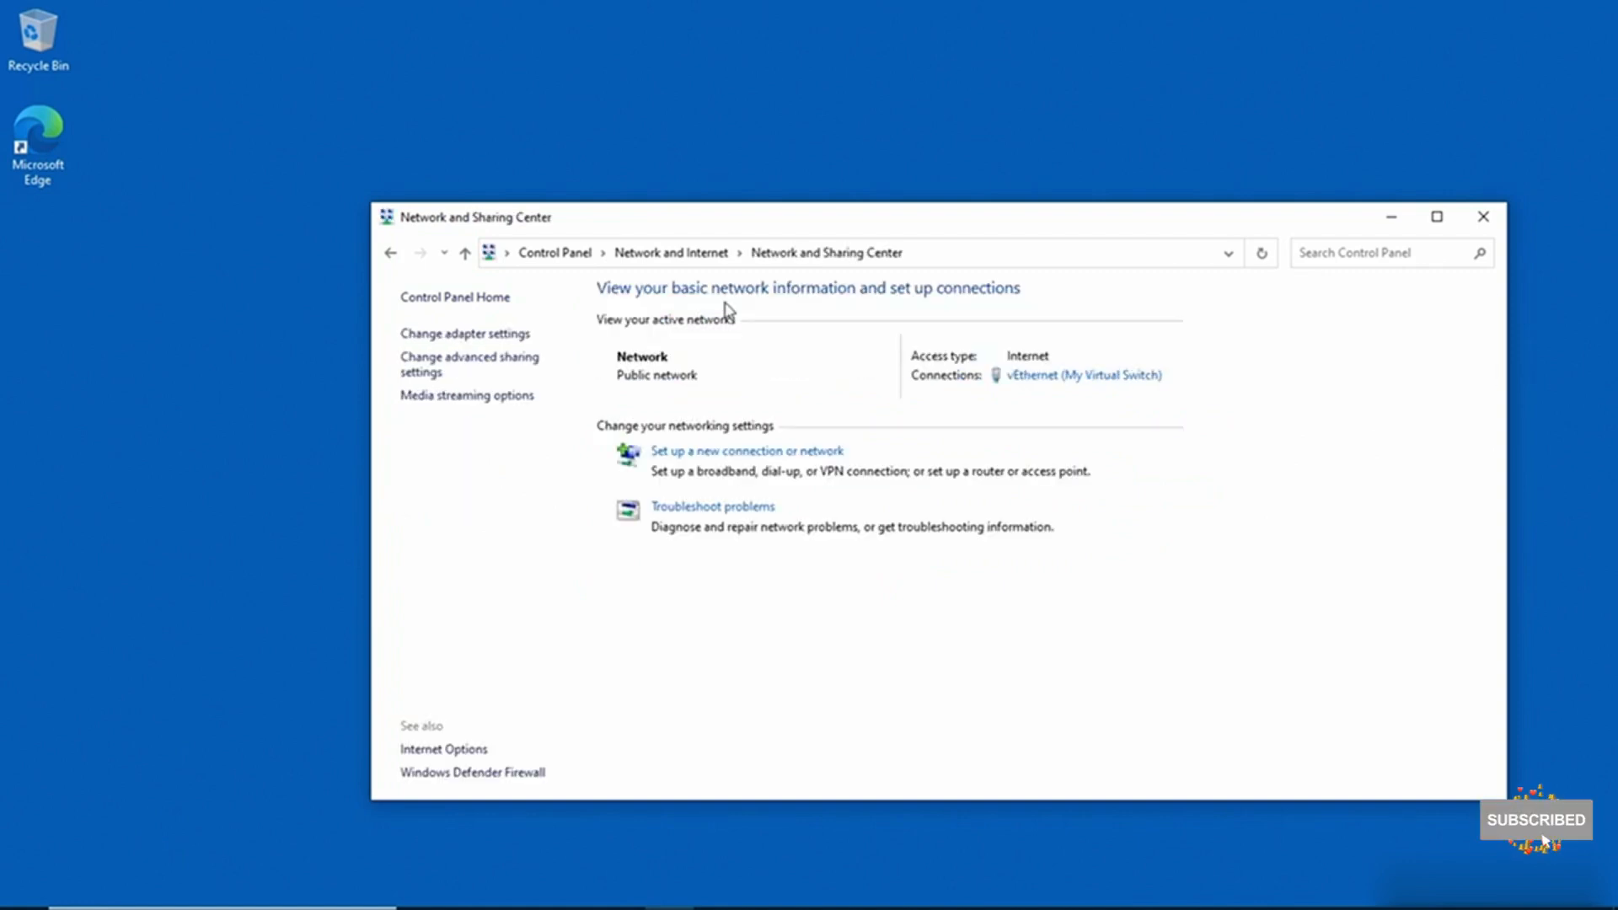
pyautogui.click(495, 336)
pyautogui.click(1480, 215)
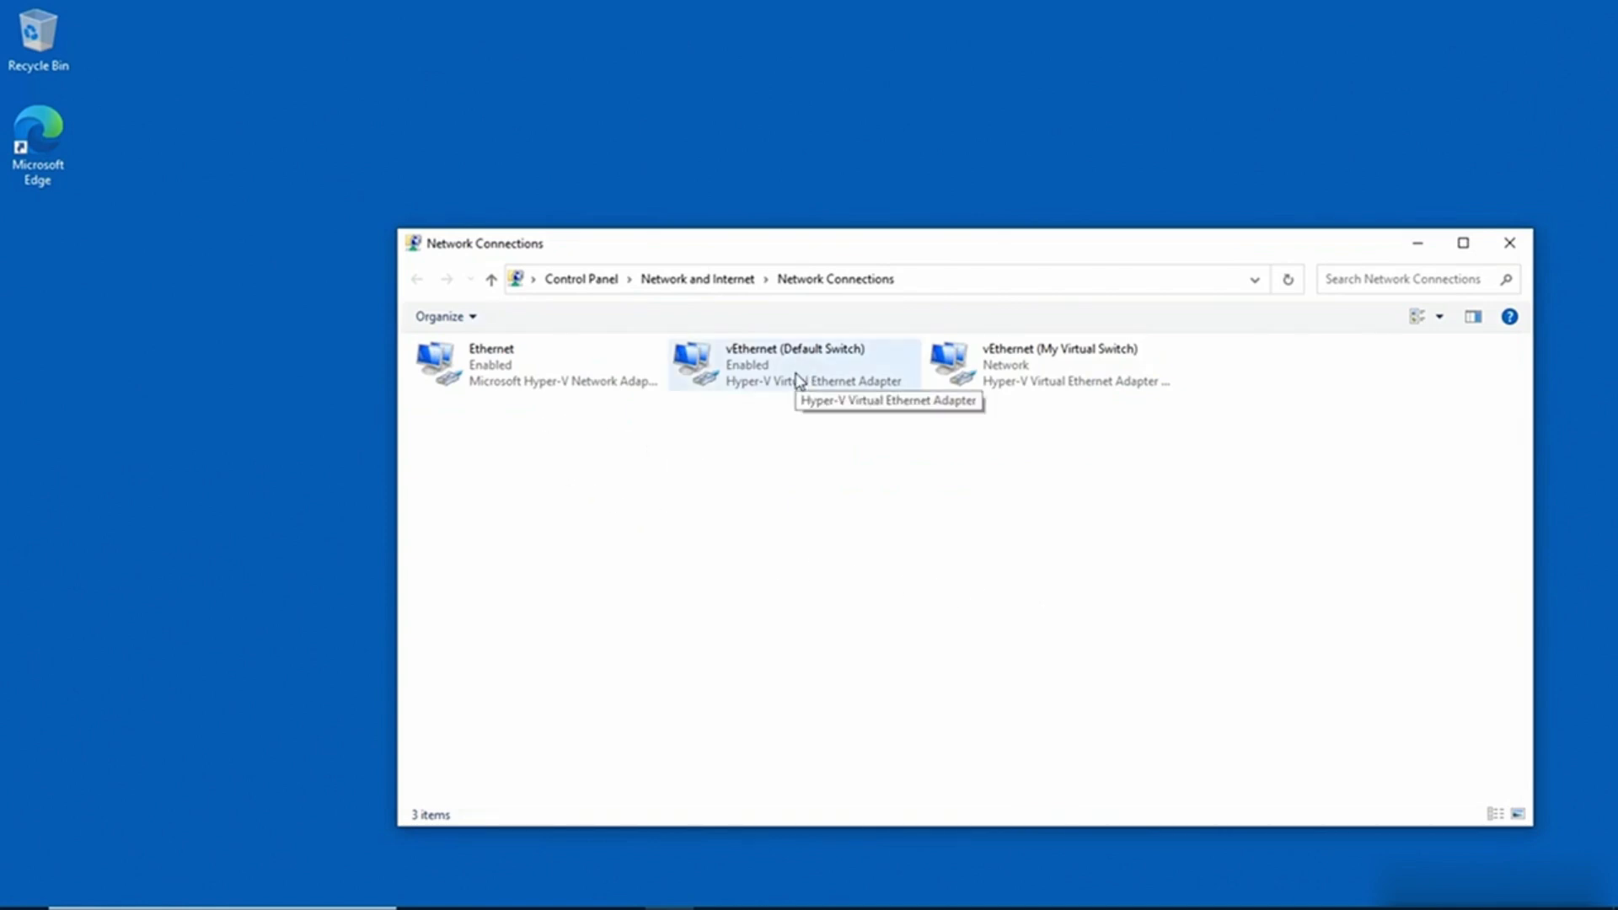
# Step: Review the IPv4 settings of the vEthernet (Default Switch) adapter and cancel out of its properties without changes
pyautogui.click(770, 378)
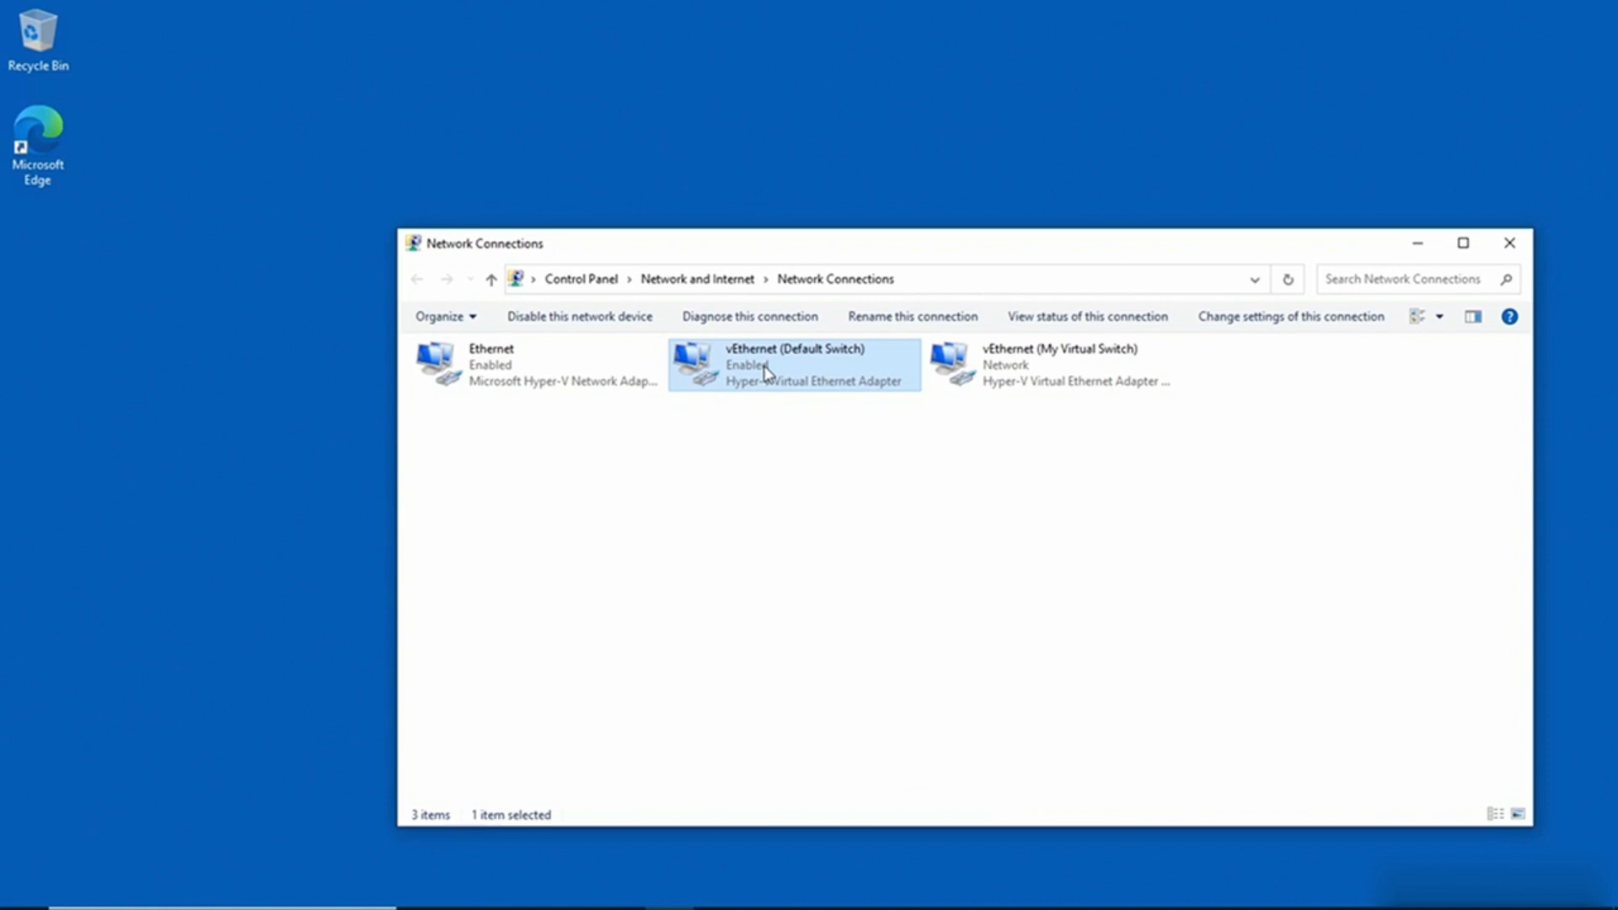
pyautogui.rightClick(765, 371)
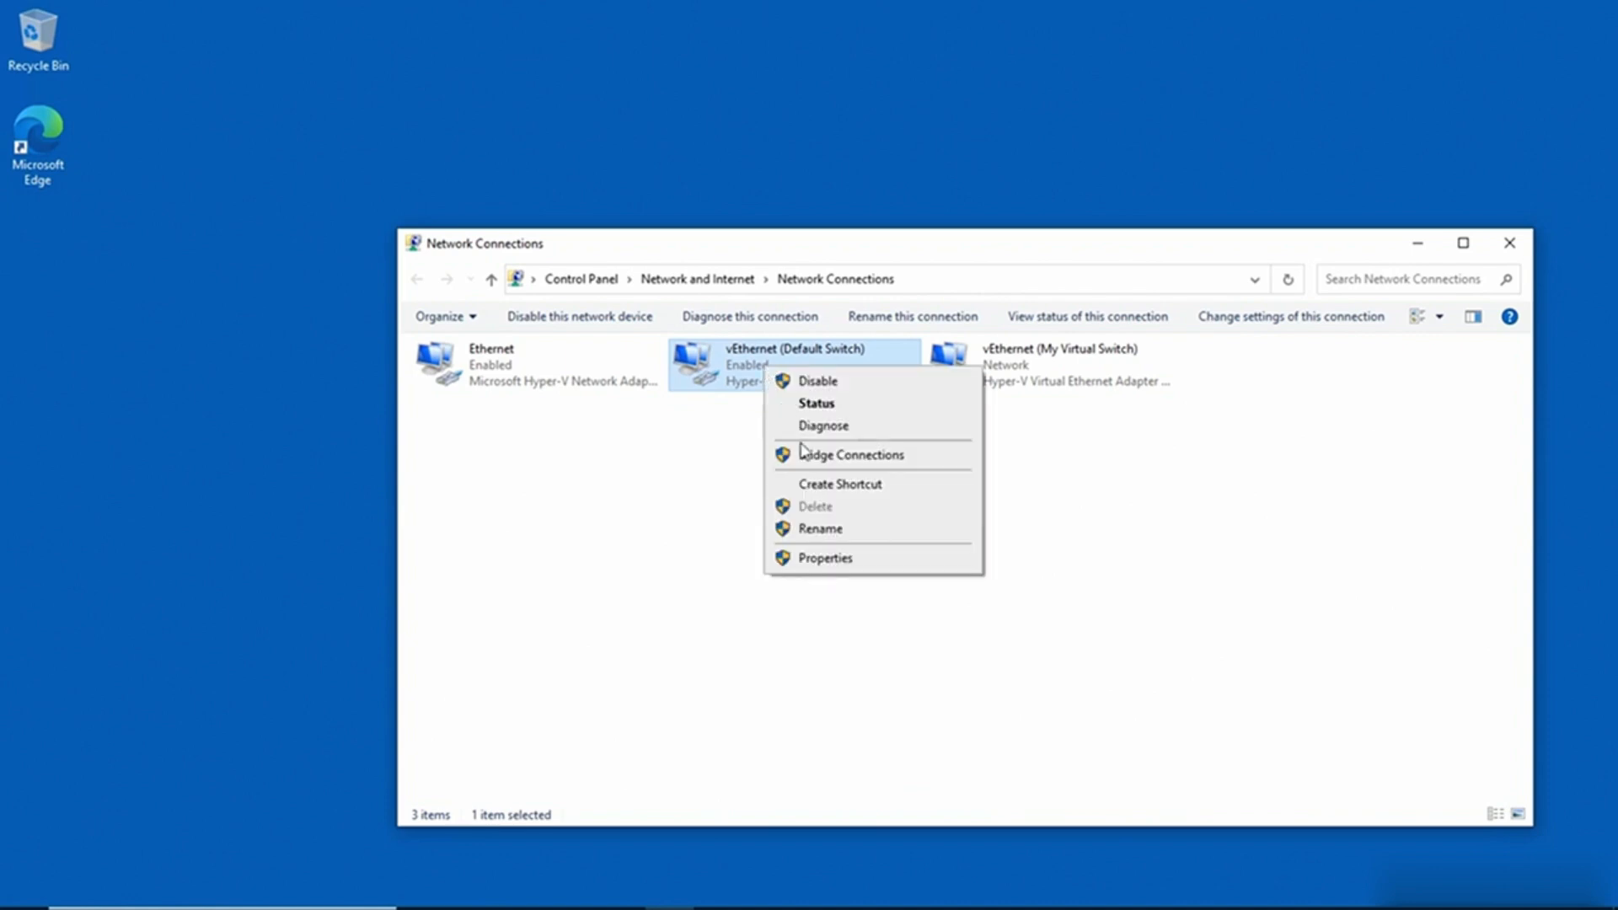
pyautogui.click(824, 558)
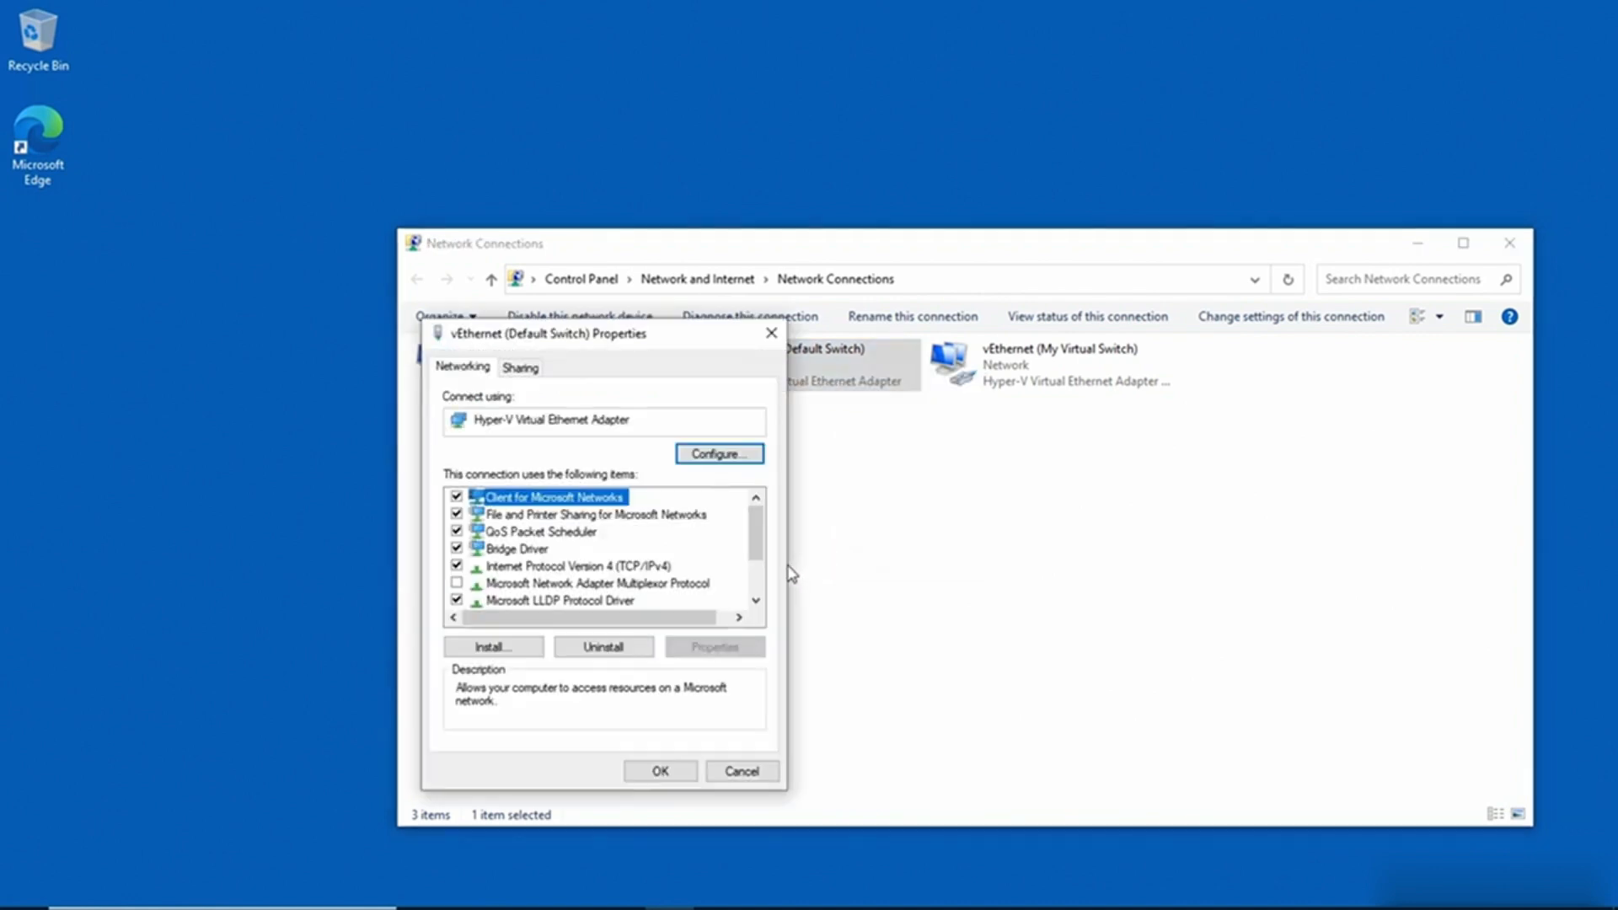
pyautogui.click(665, 573)
pyautogui.click(722, 648)
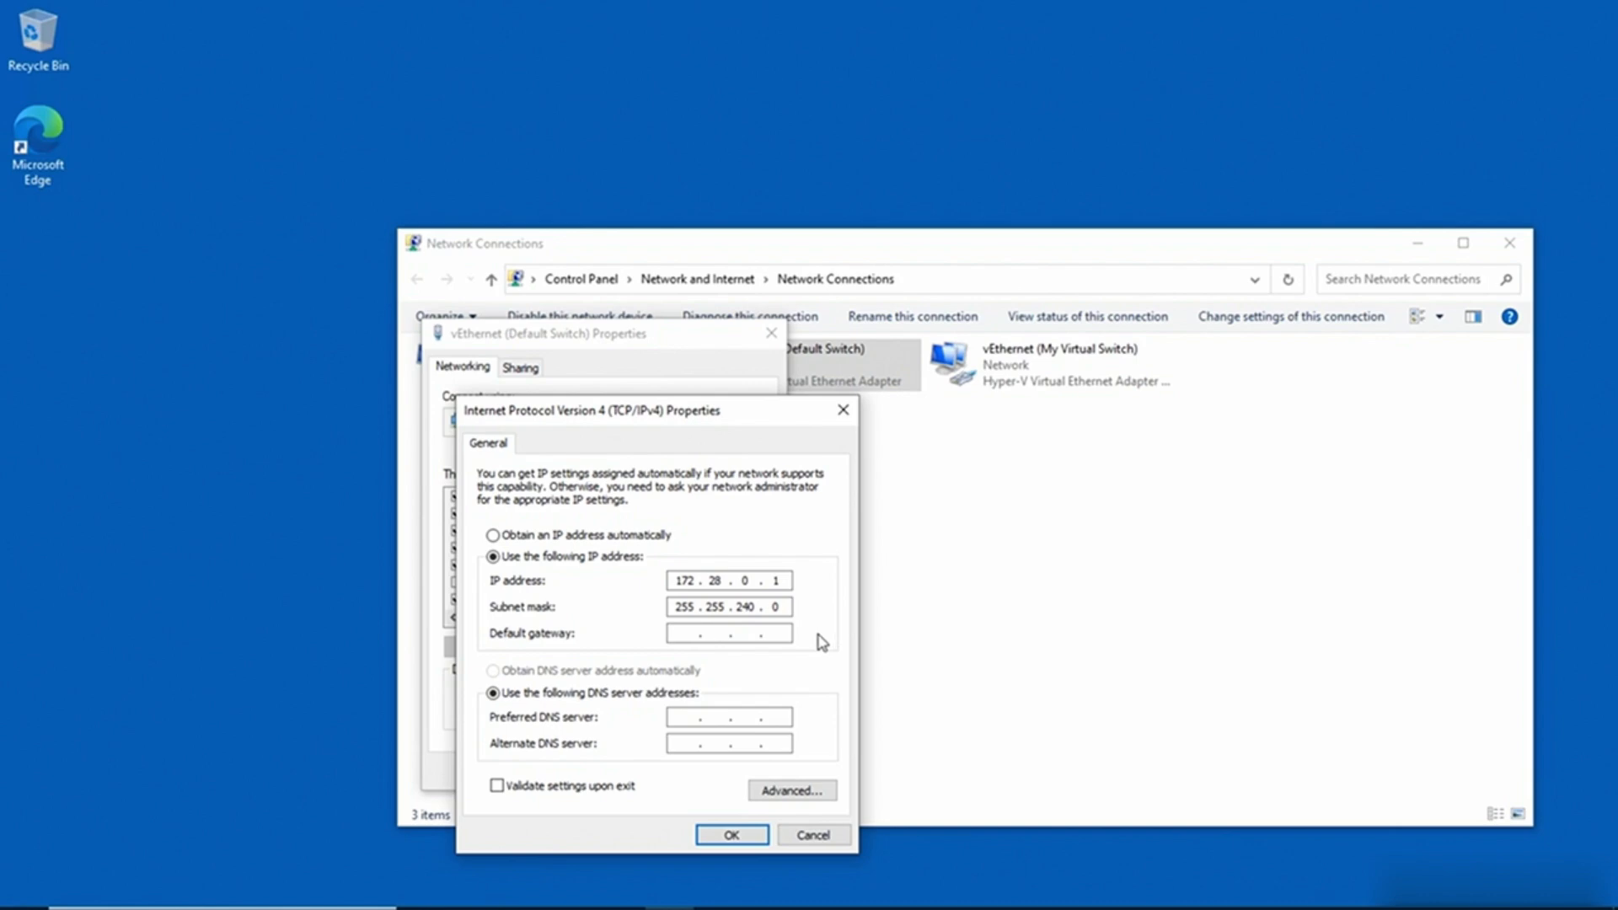
pyautogui.click(840, 837)
pyautogui.click(745, 770)
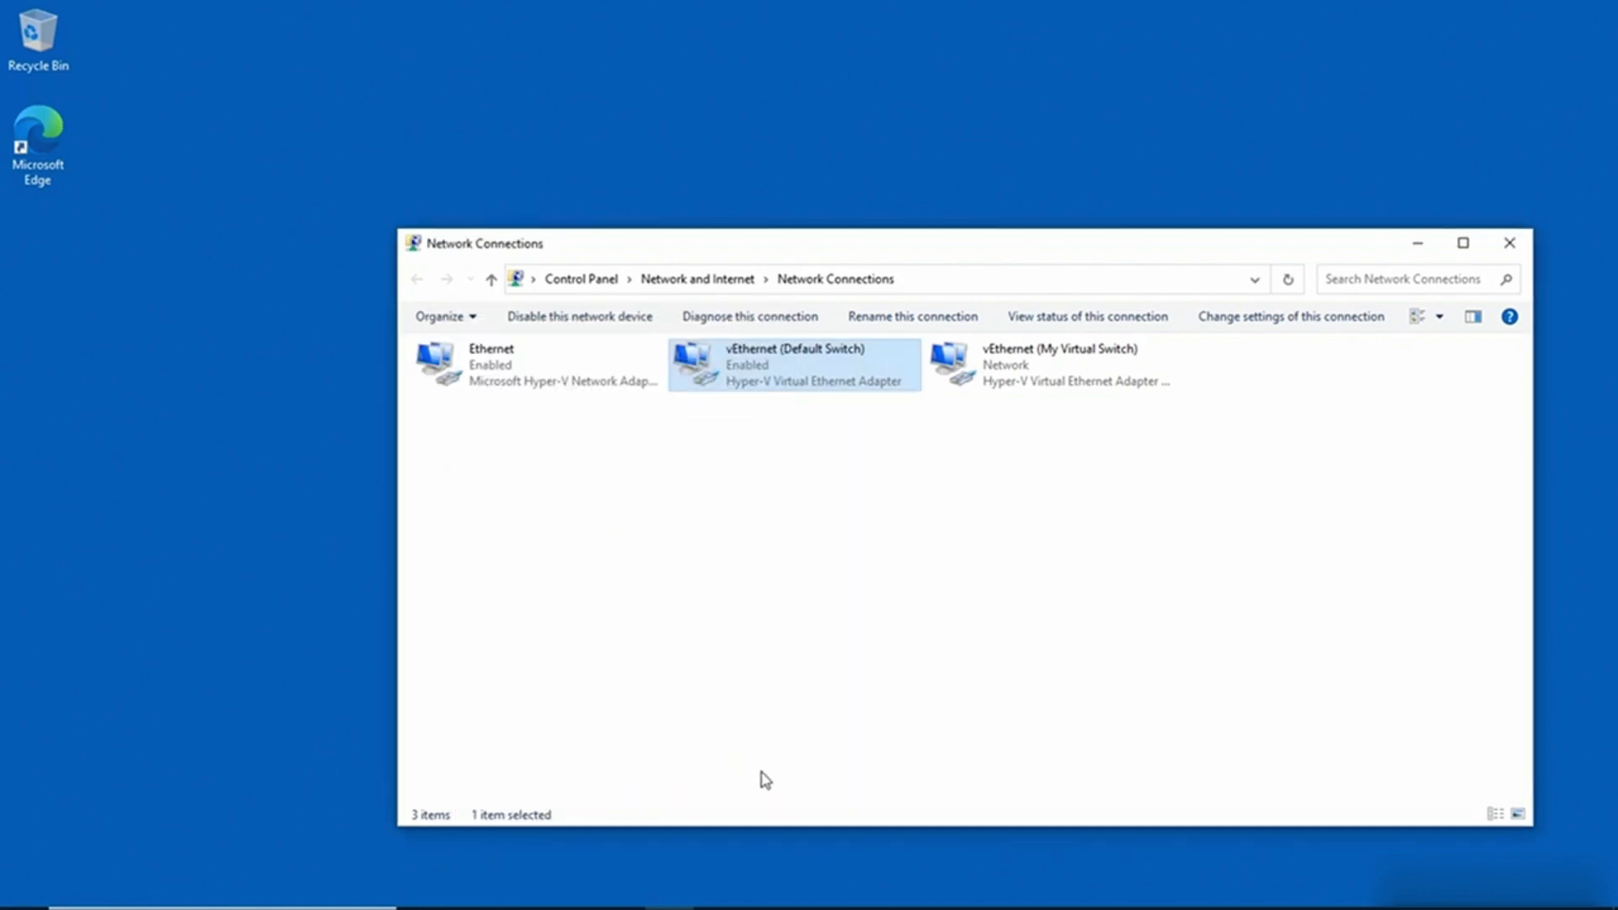
# Step: Examine the full list of items the Ethernet adapter uses in its properties and cancel without changes
pyautogui.click(490, 367)
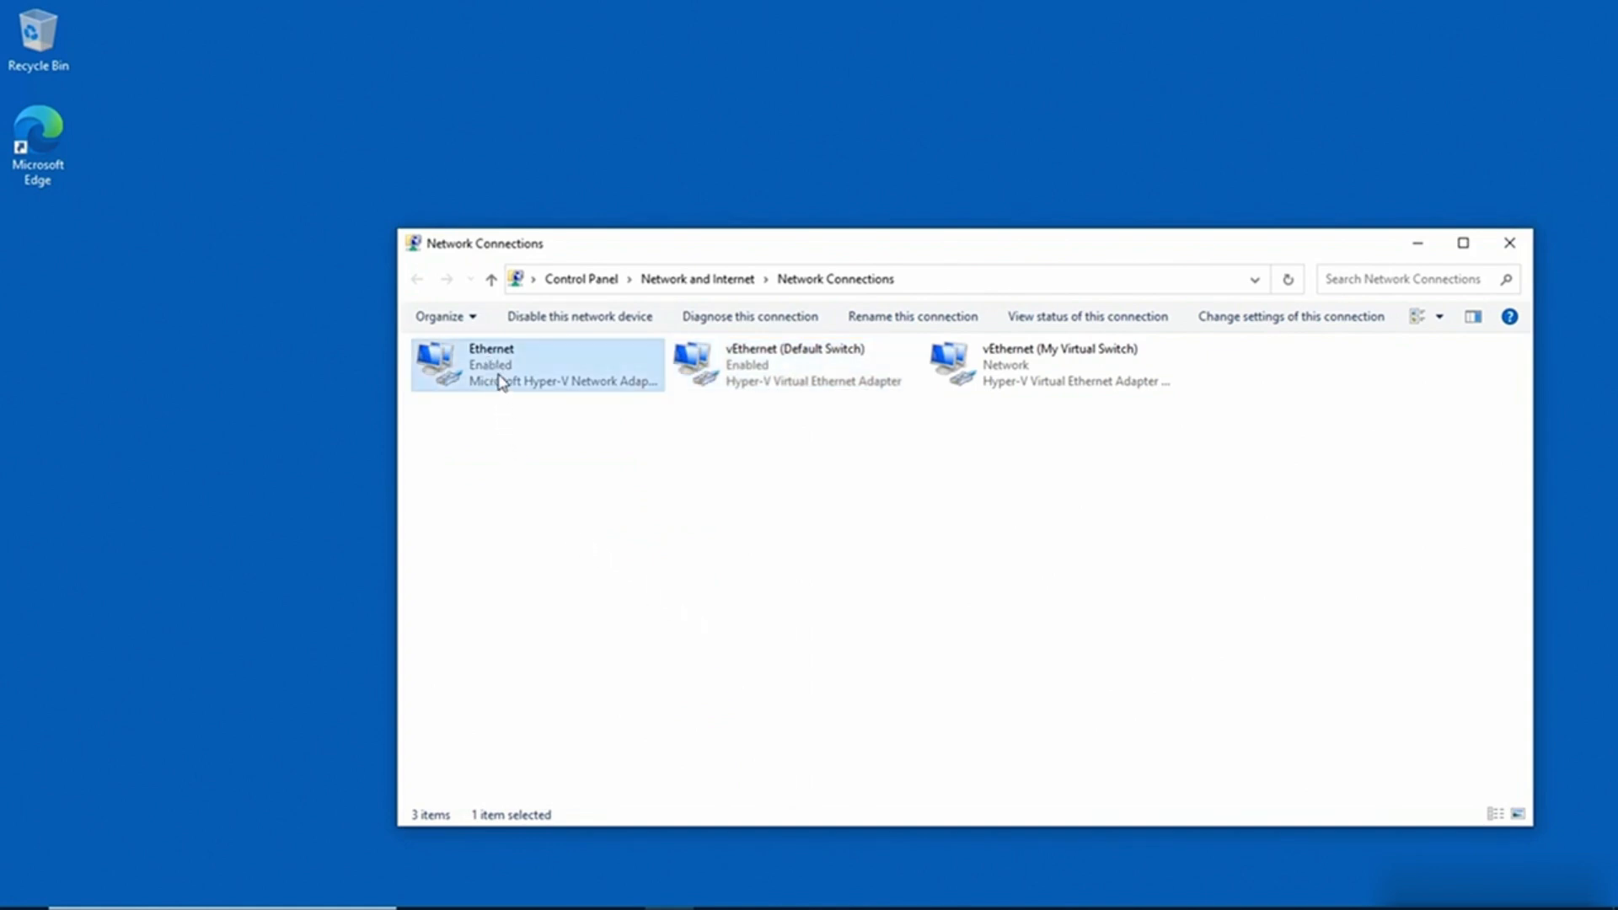
pyautogui.rightClick(502, 383)
pyautogui.click(556, 567)
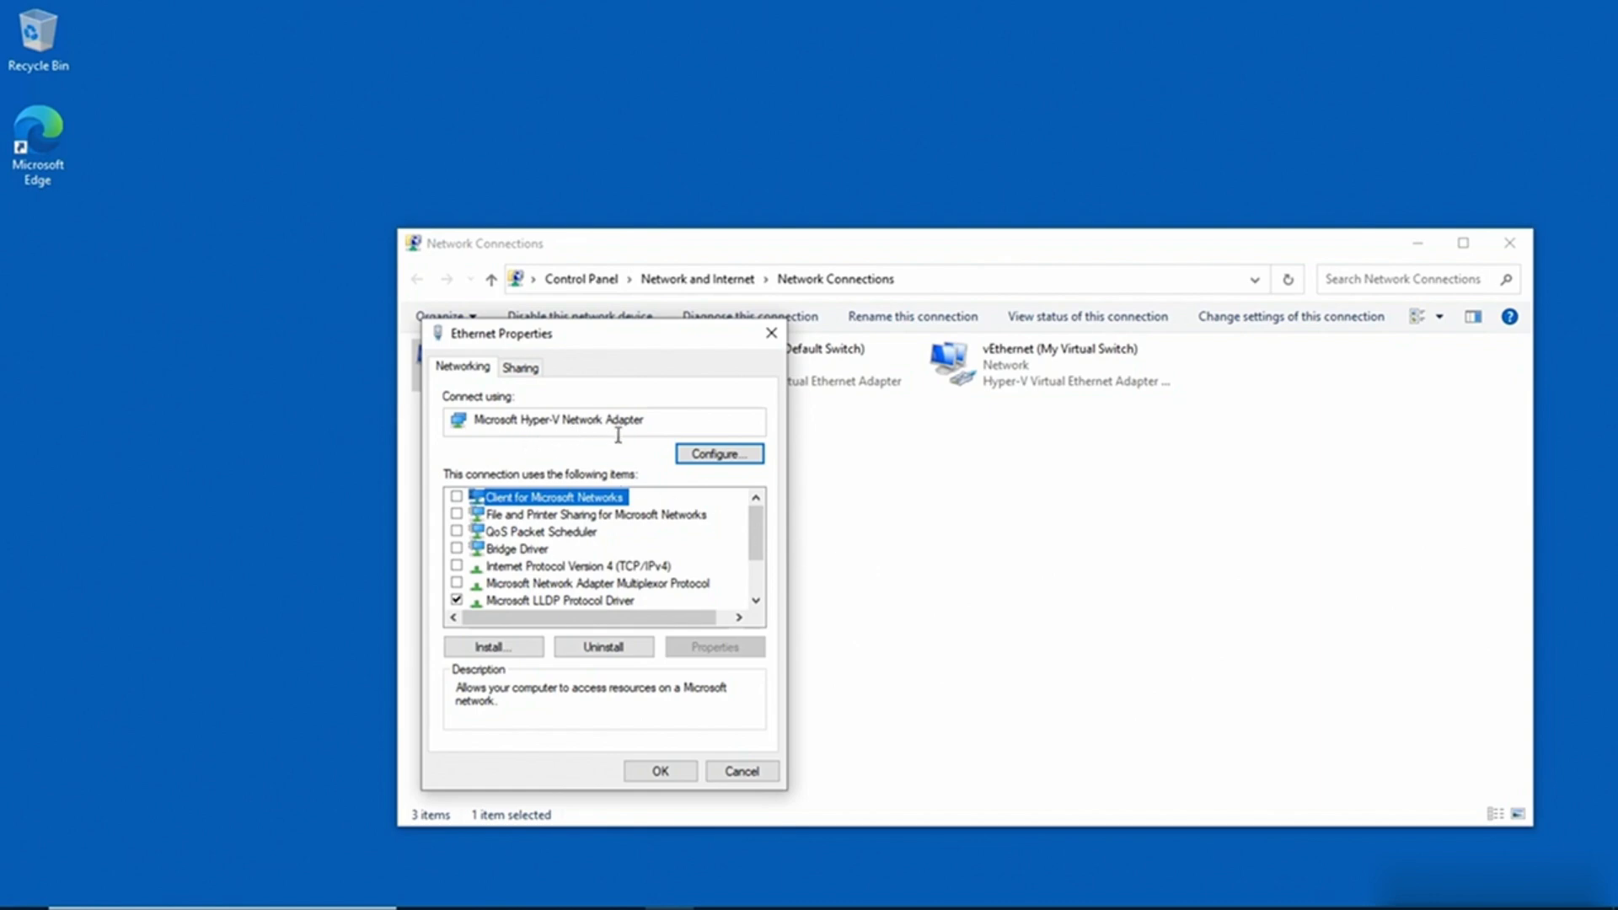
pyautogui.moveTo(652, 421)
pyautogui.moveTo(759, 562); pyautogui.dragTo(754, 603)
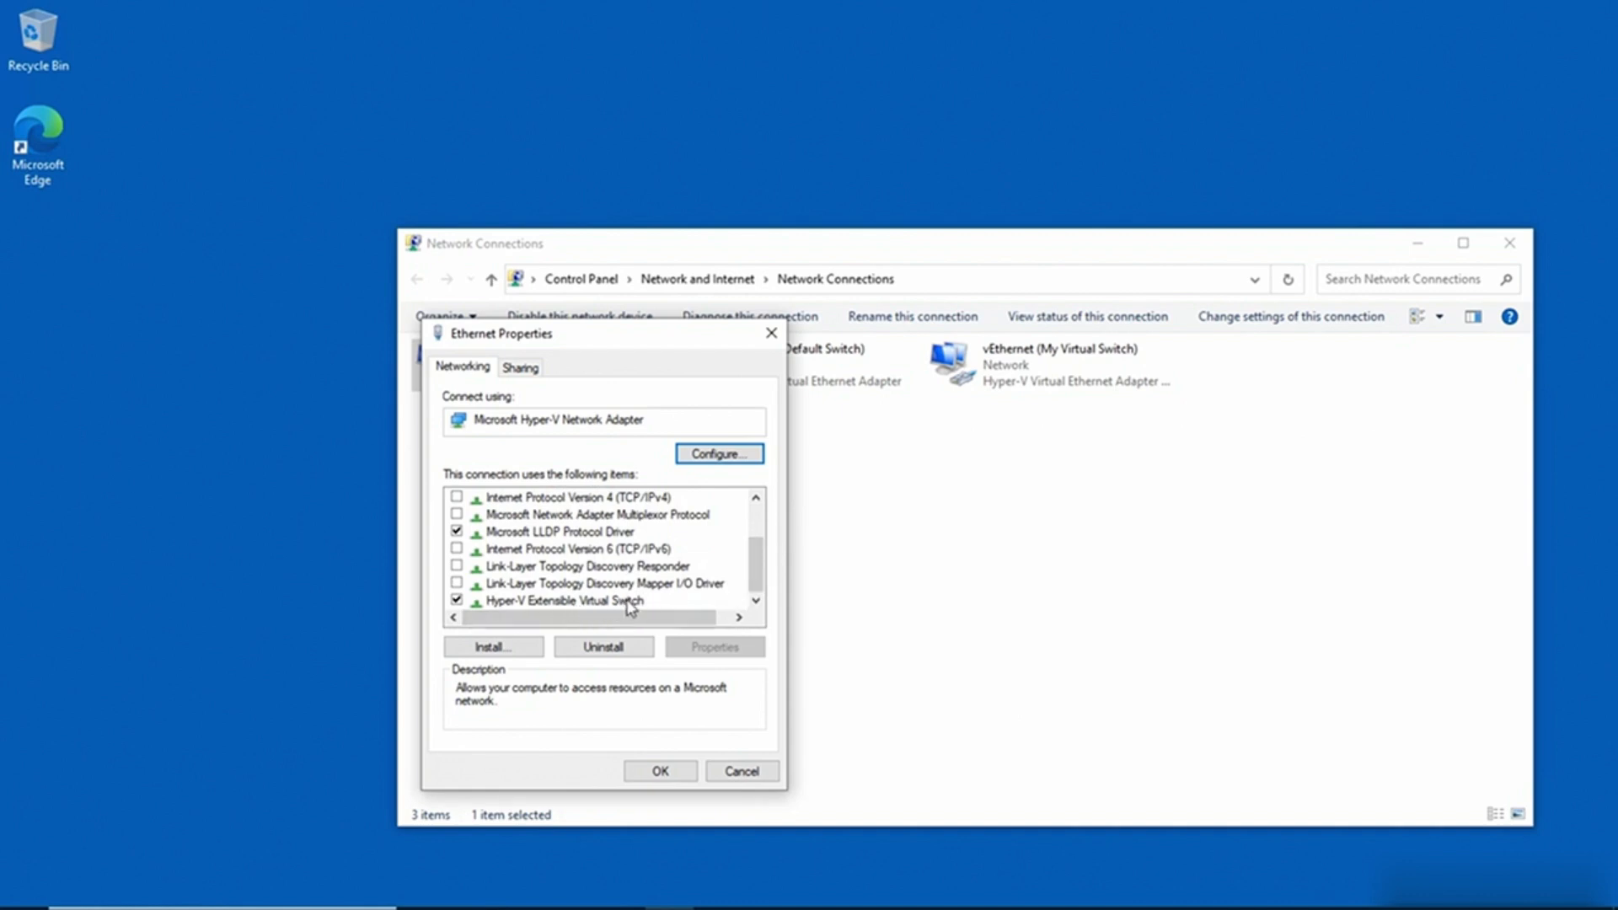
pyautogui.click(741, 772)
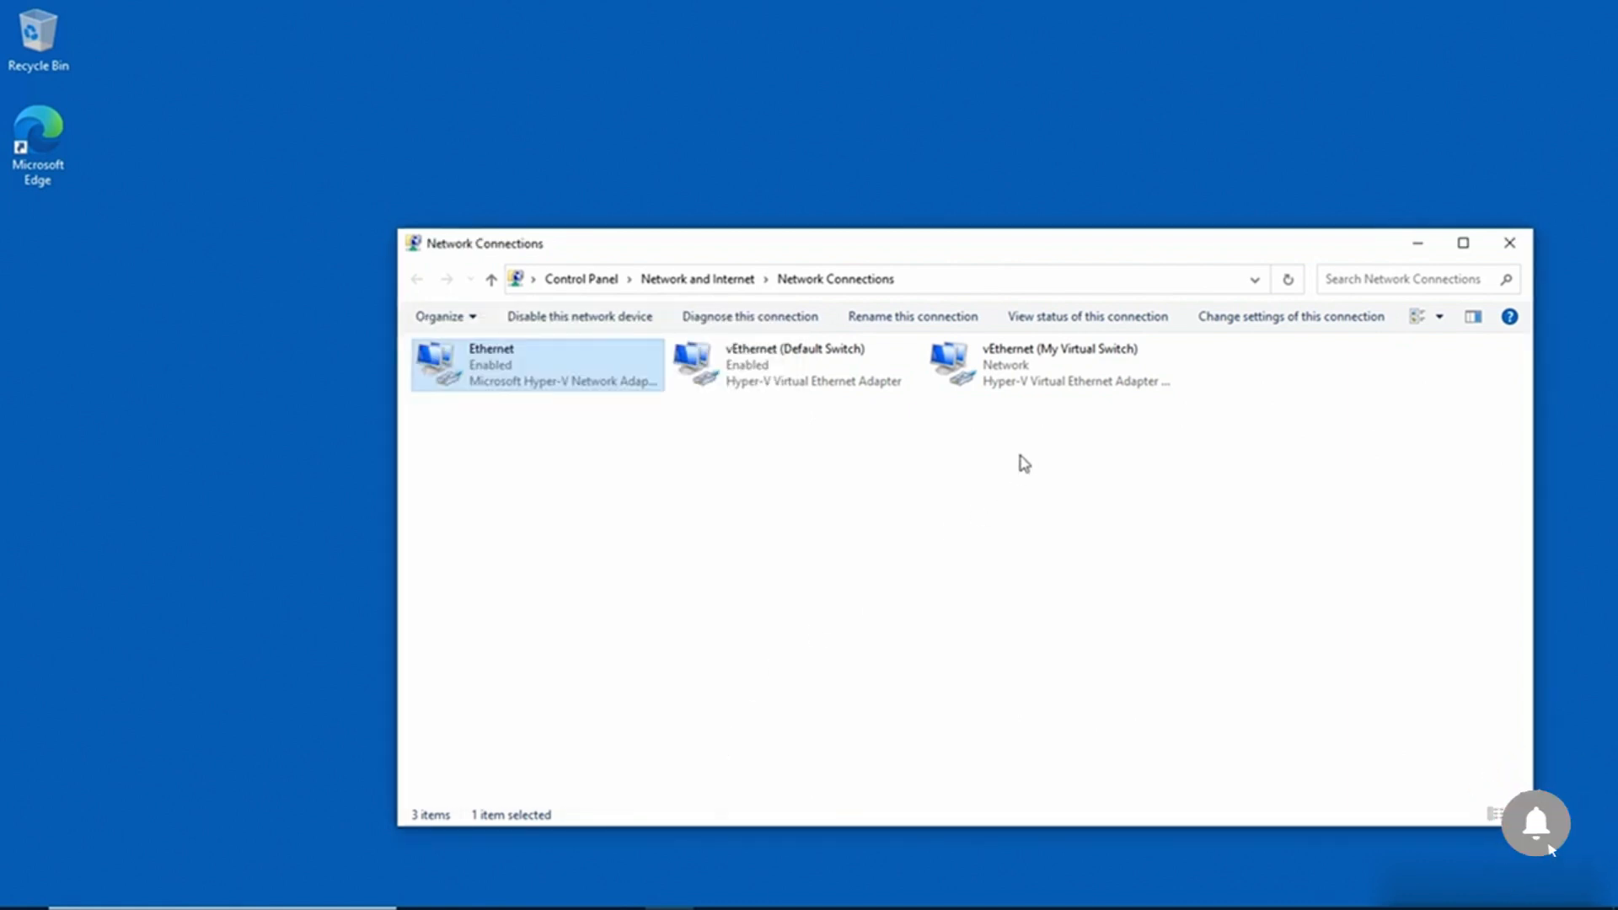
# Step: Open the Internet Protocol Version 4 (TCP/IPv4) properties of the vEthernet (My Virtual Switch) adapter to review its IP settings
pyautogui.click(1097, 377)
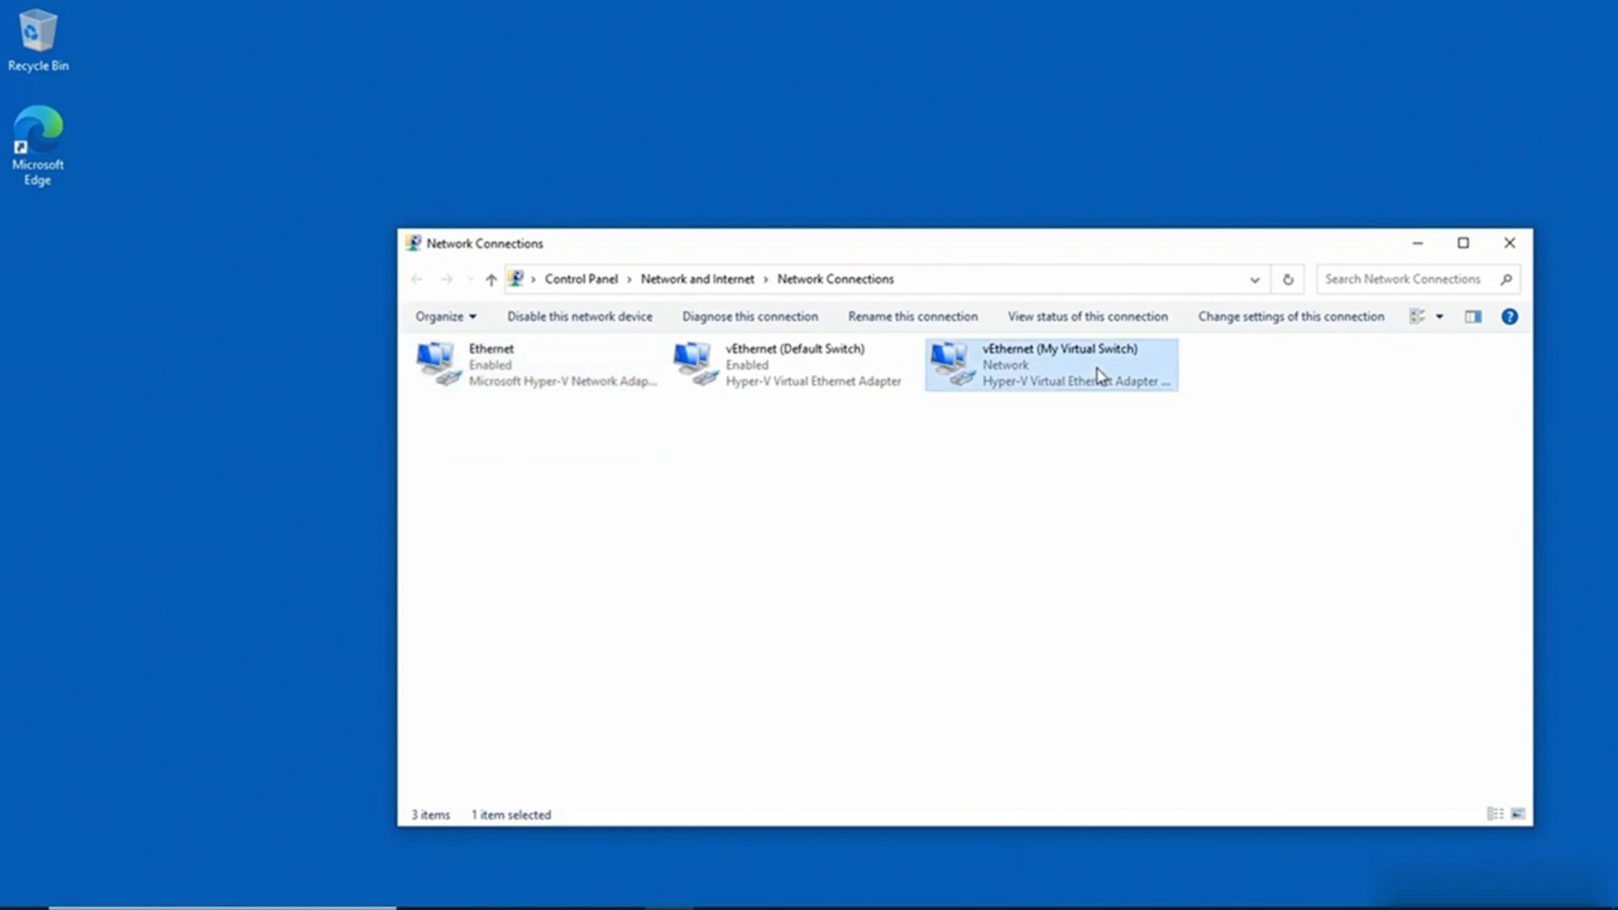
pyautogui.rightClick(1033, 364)
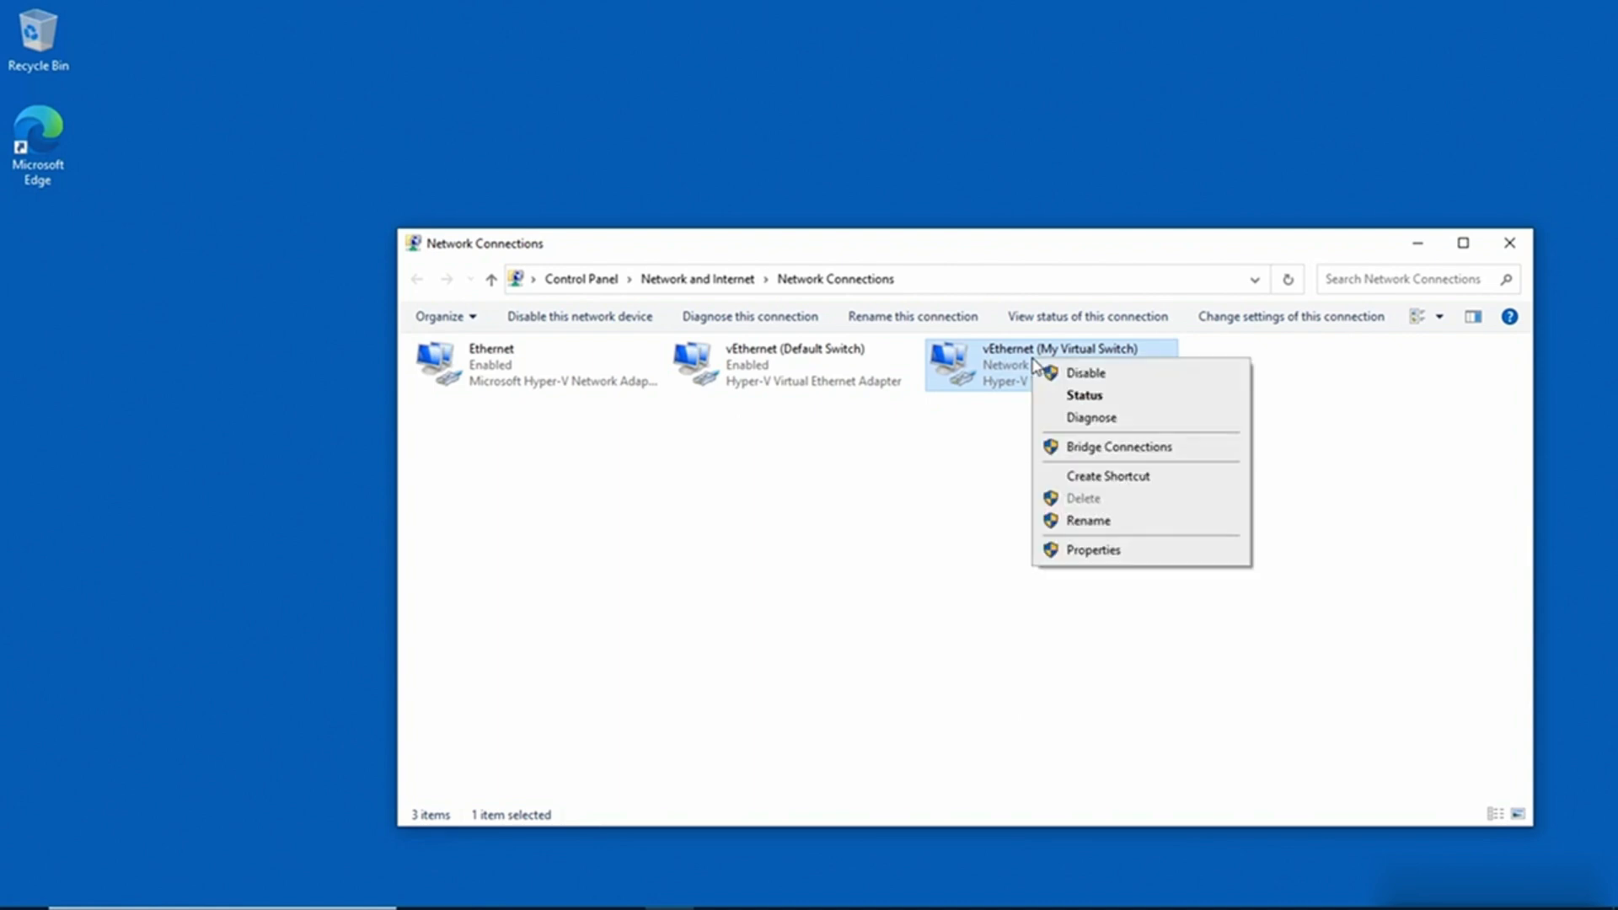
pyautogui.click(1075, 551)
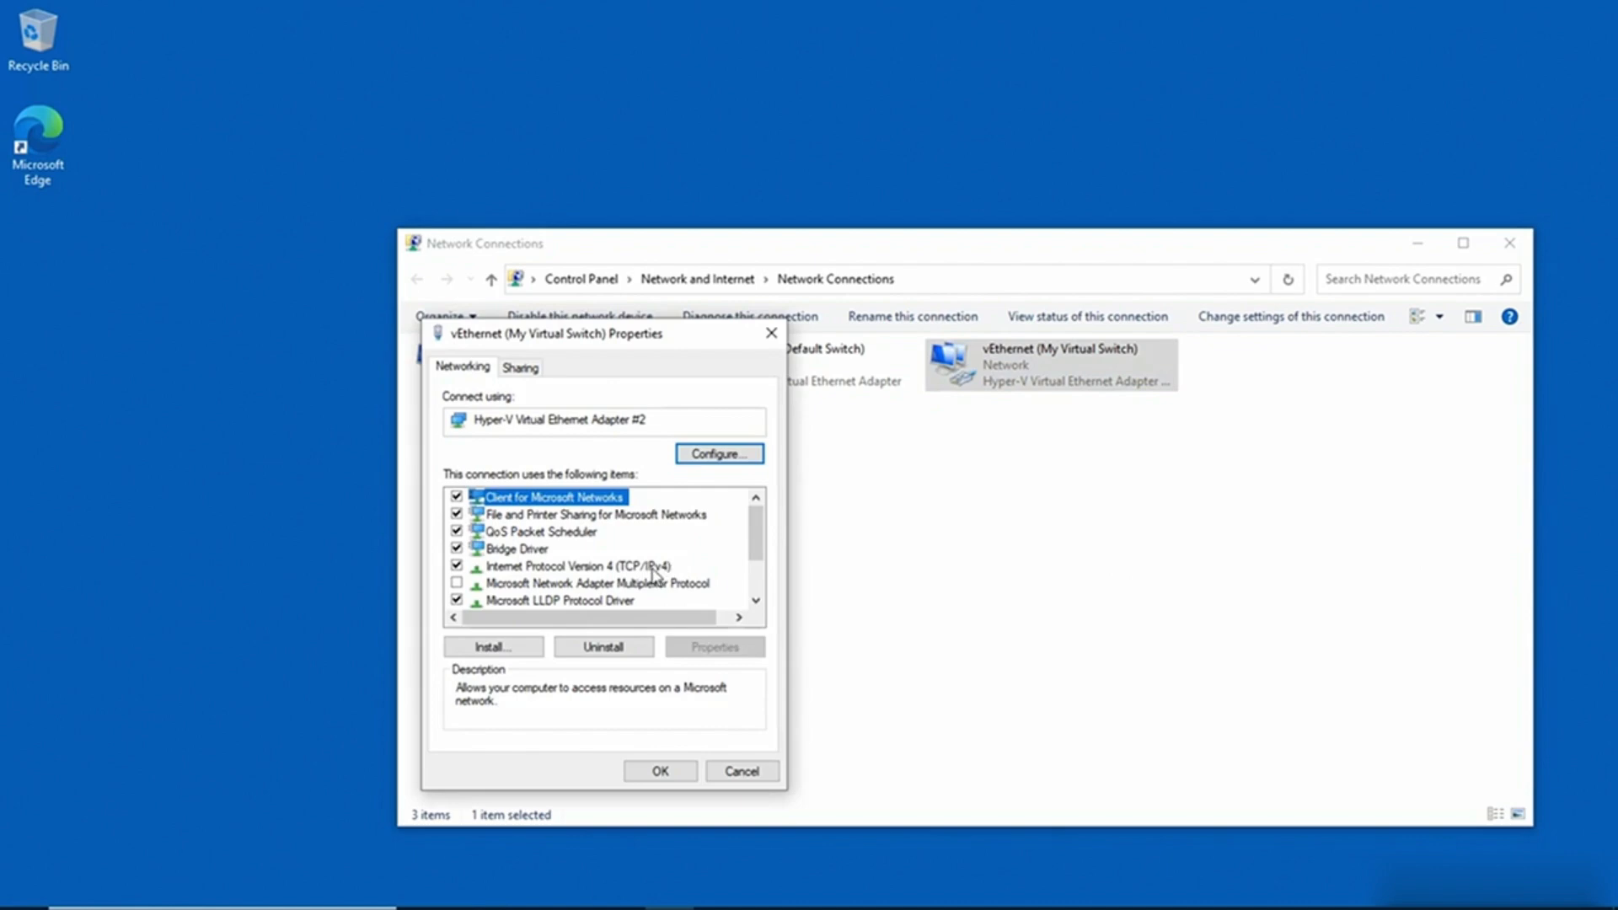
pyautogui.click(653, 568)
pyautogui.click(716, 646)
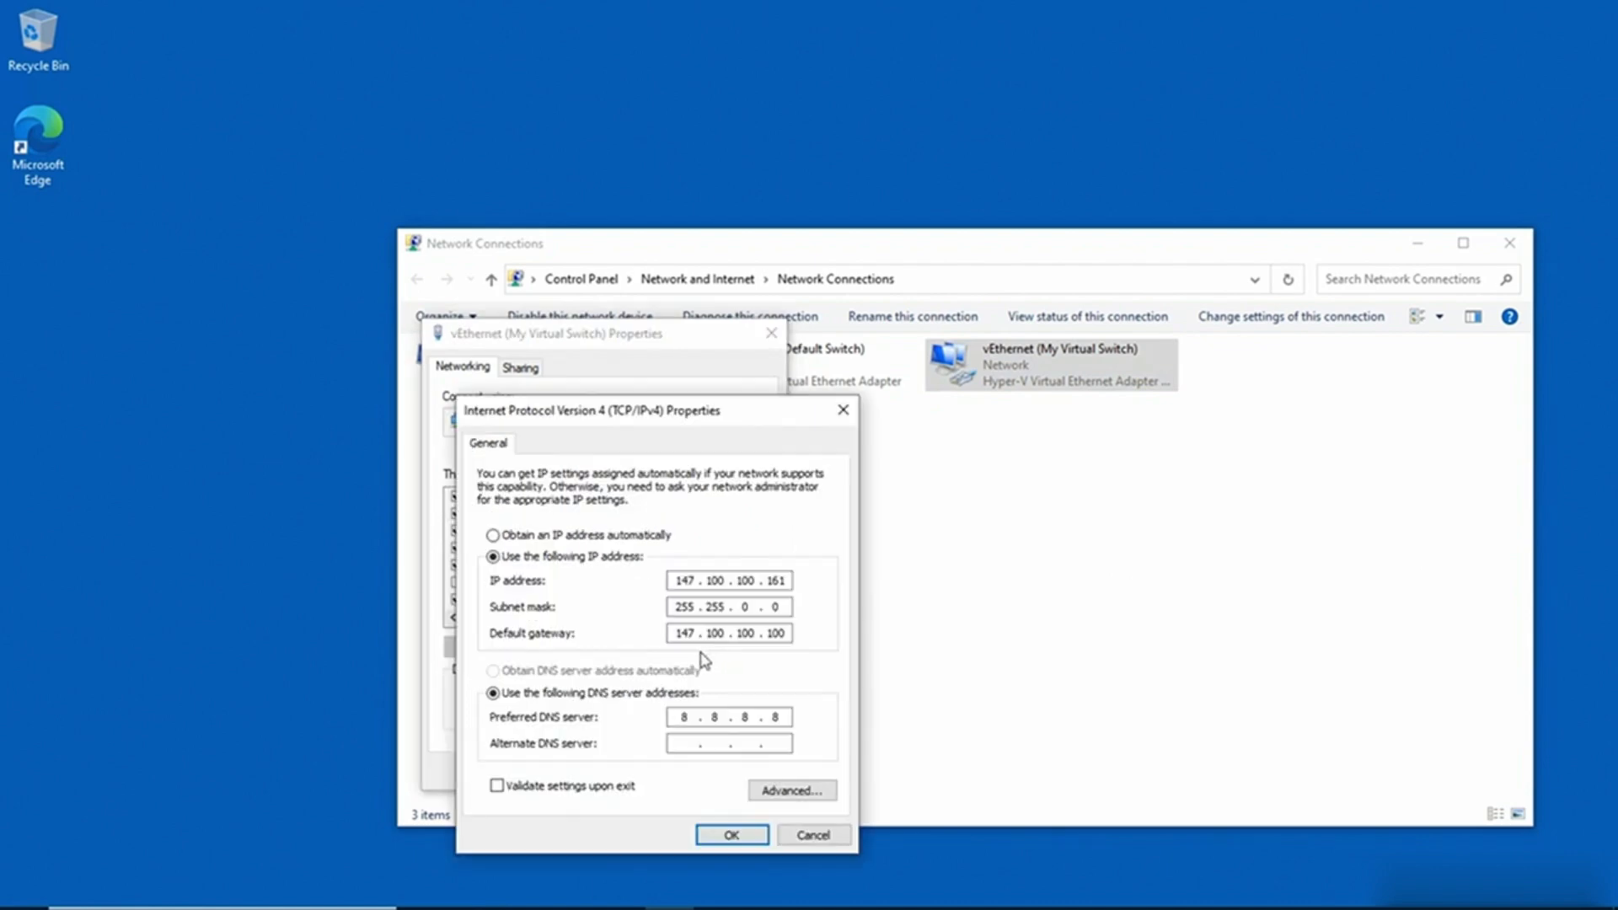